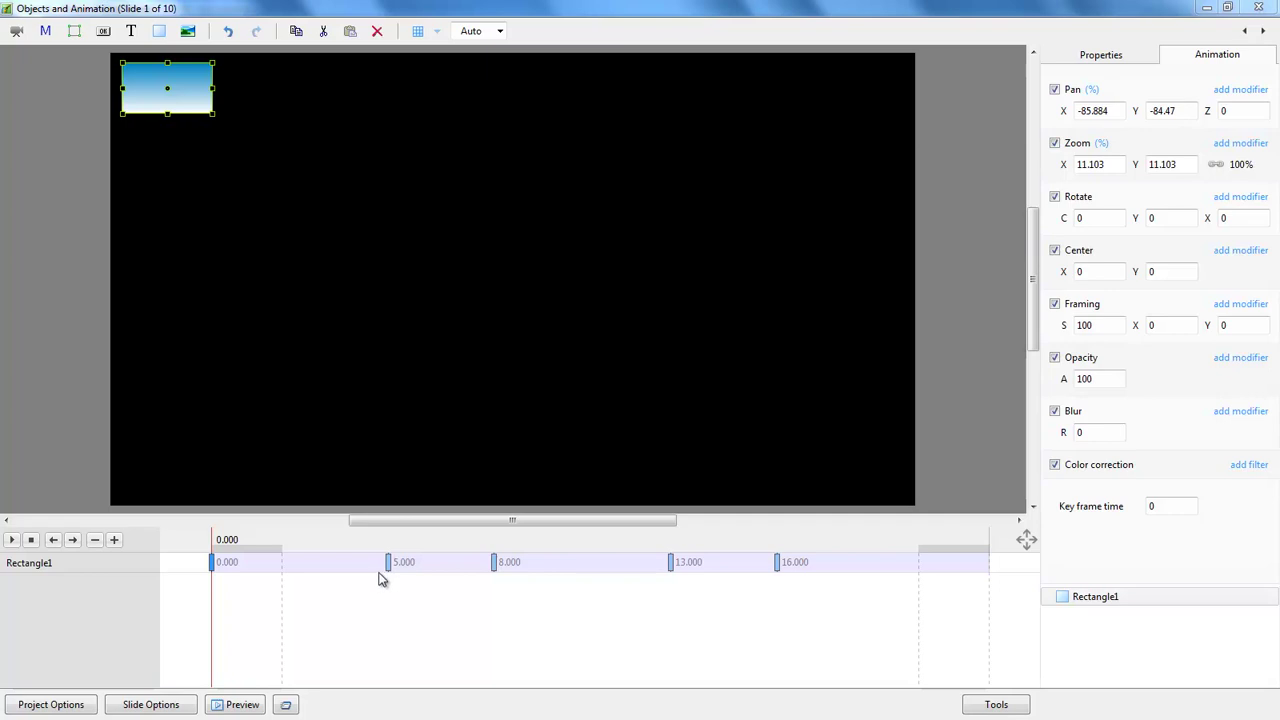
- Inspect Rectangle1's position at the 5, 8, 13 and 16 second key frames and play the animation from the start
{"action": "left_click", "coordinate": [389, 565]}
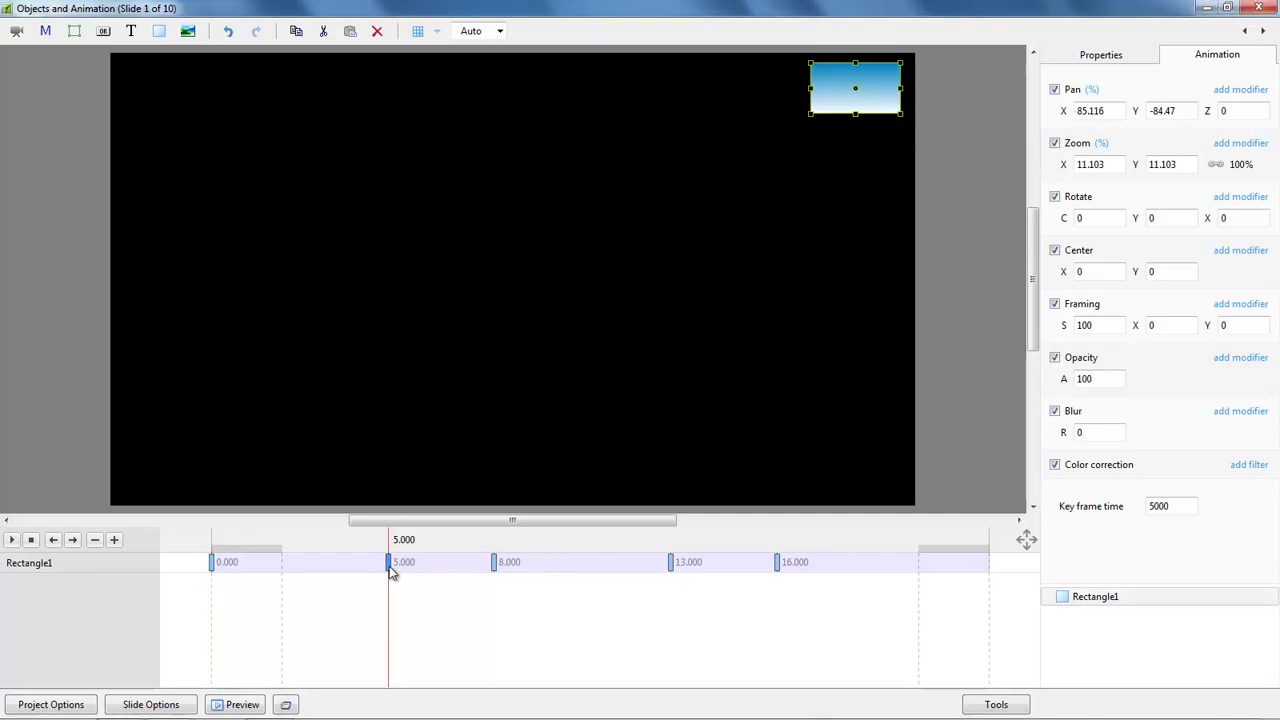
{"action": "left_click", "coordinate": [494, 565]}
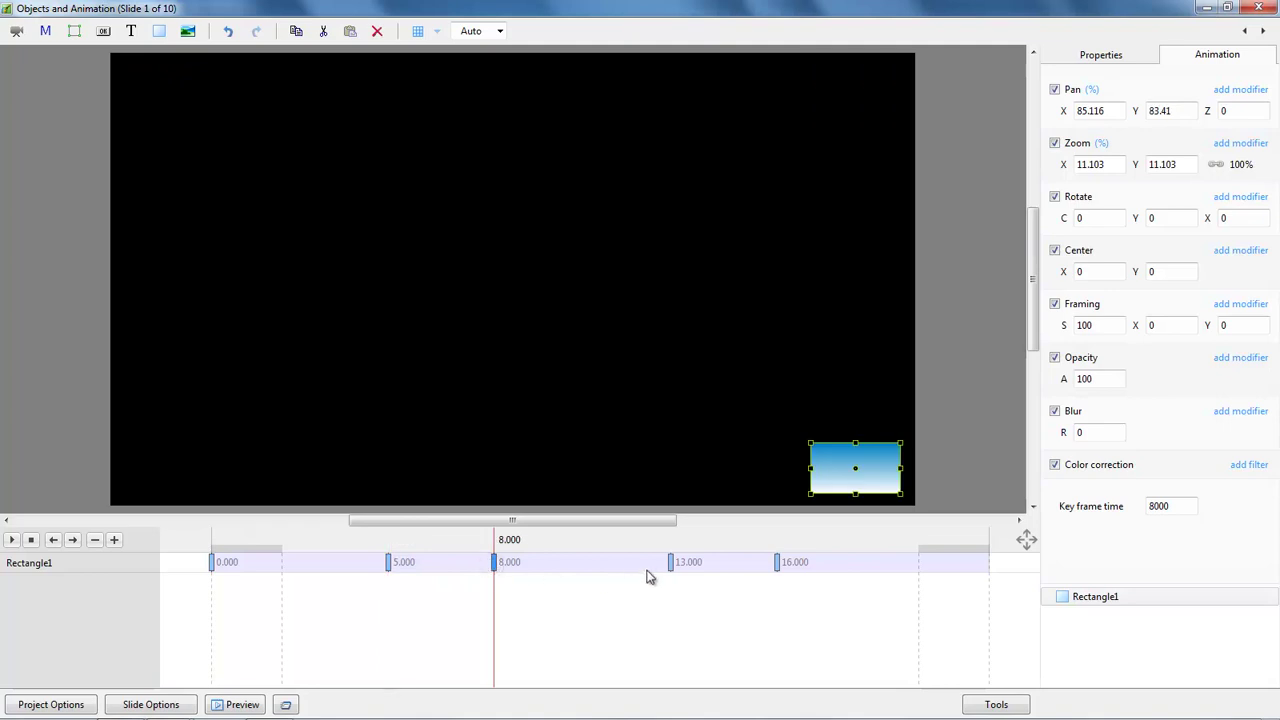
{"action": "left_click", "coordinate": [671, 565]}
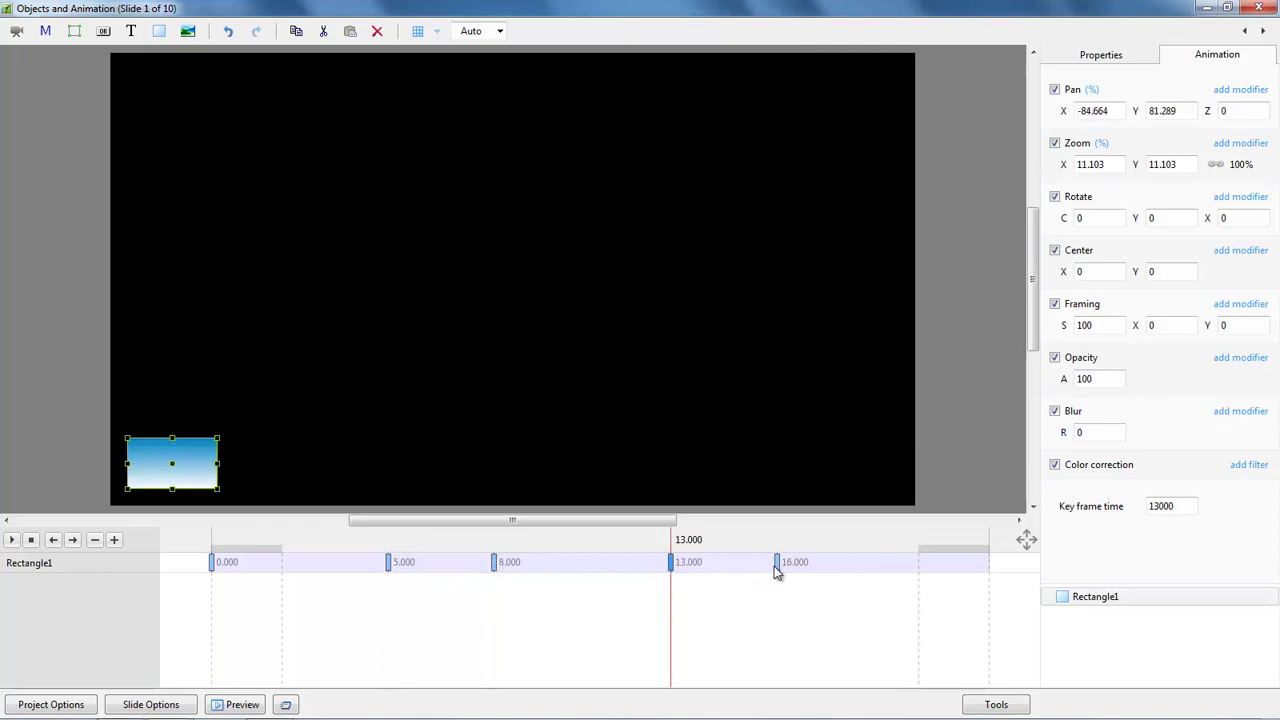
{"action": "left_click", "coordinate": [776, 565]}
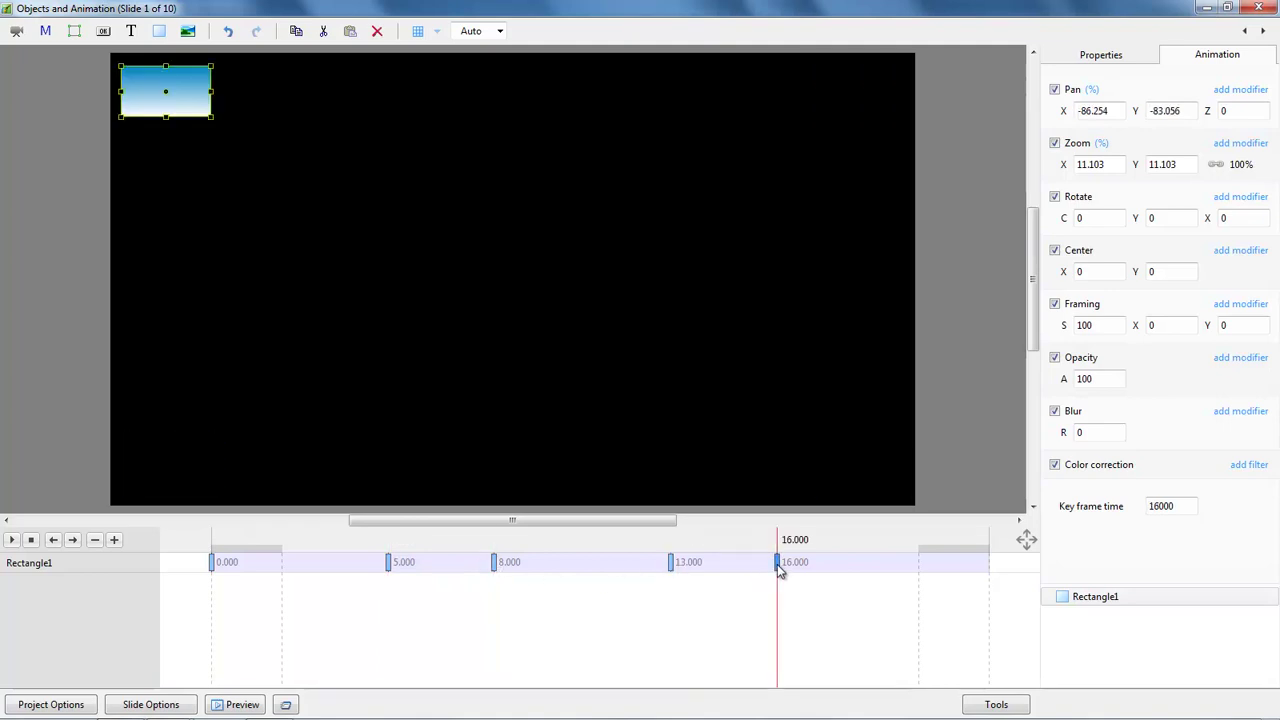
{"action": "right_click", "coordinate": [388, 562]}
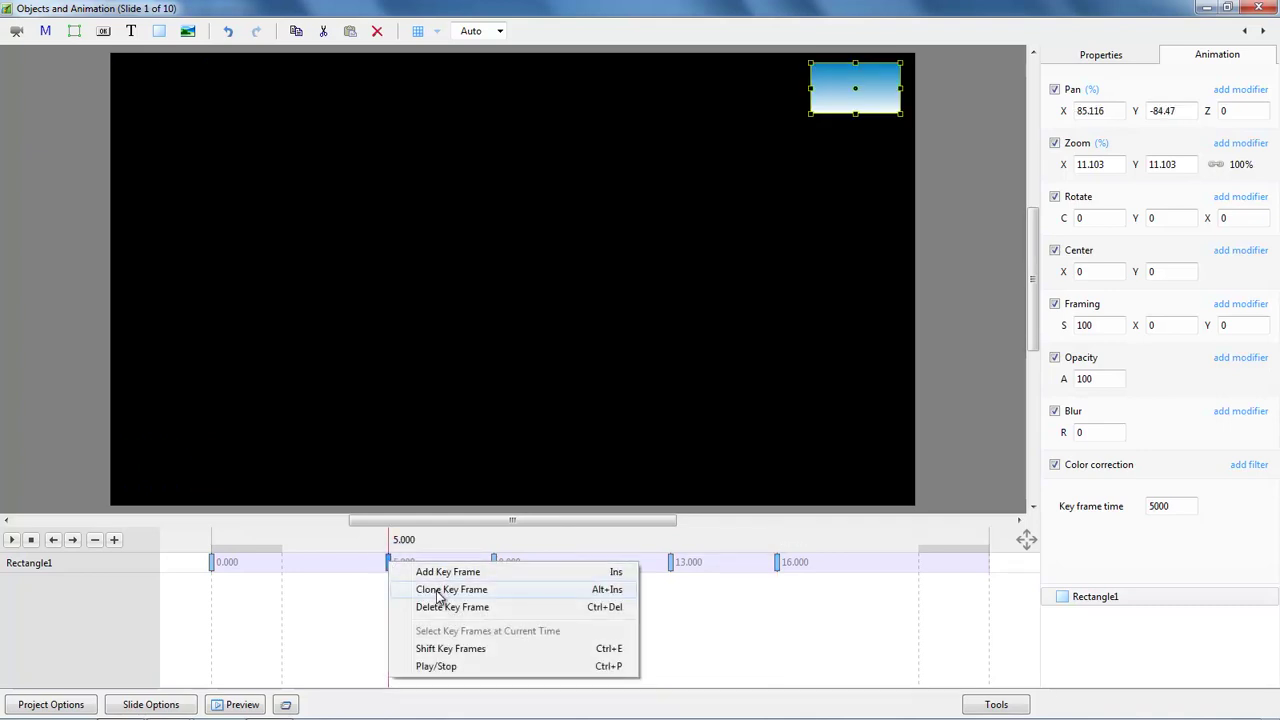
{"action": "left_click", "coordinate": [212, 566]}
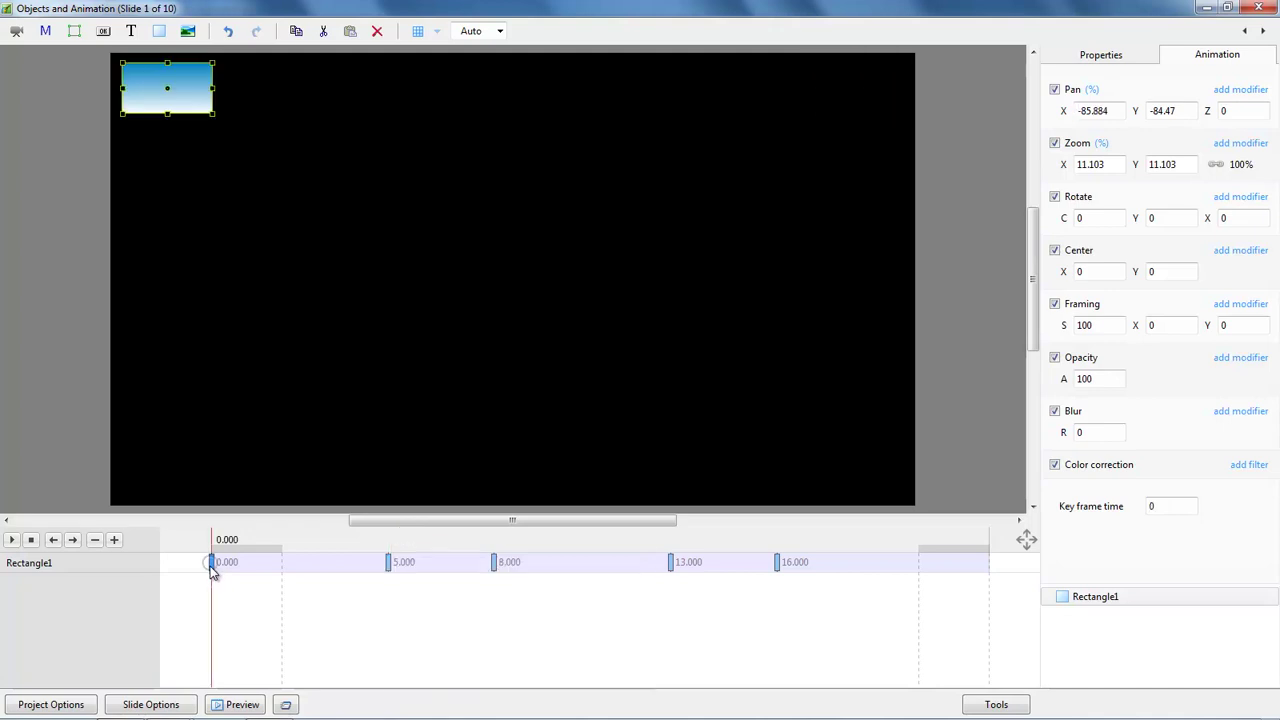
{"action": "left_click", "coordinate": [13, 541]}
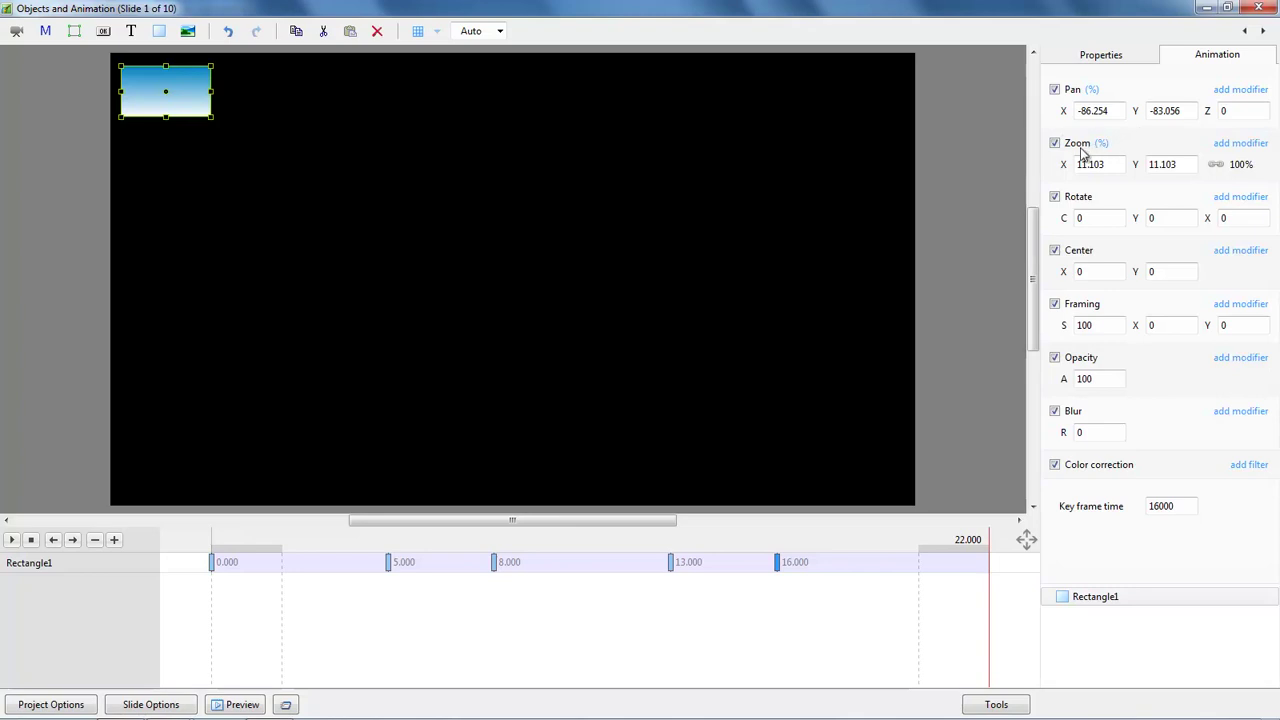
- Test Rectangle1's animation from the start with Pan disabled on the 5 second key frame, and enable Pan there again
{"action": "left_click", "coordinate": [388, 563]}
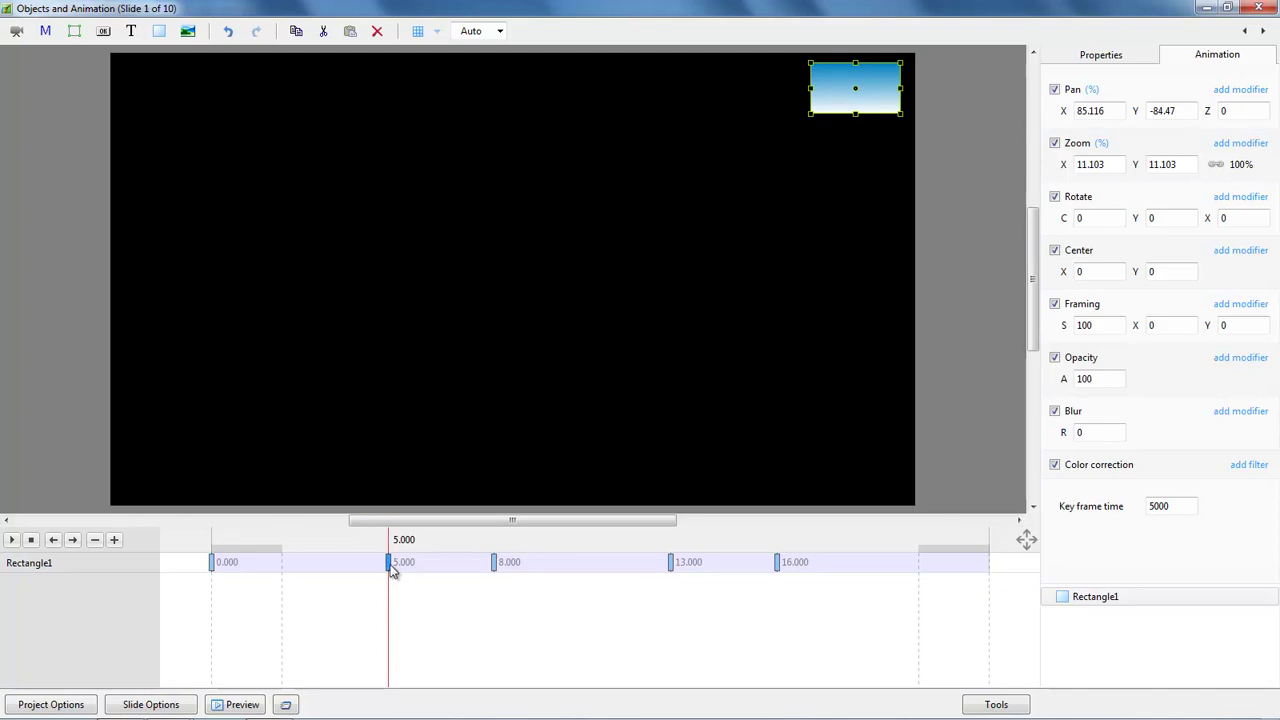
{"action": "left_click", "coordinate": [1055, 90]}
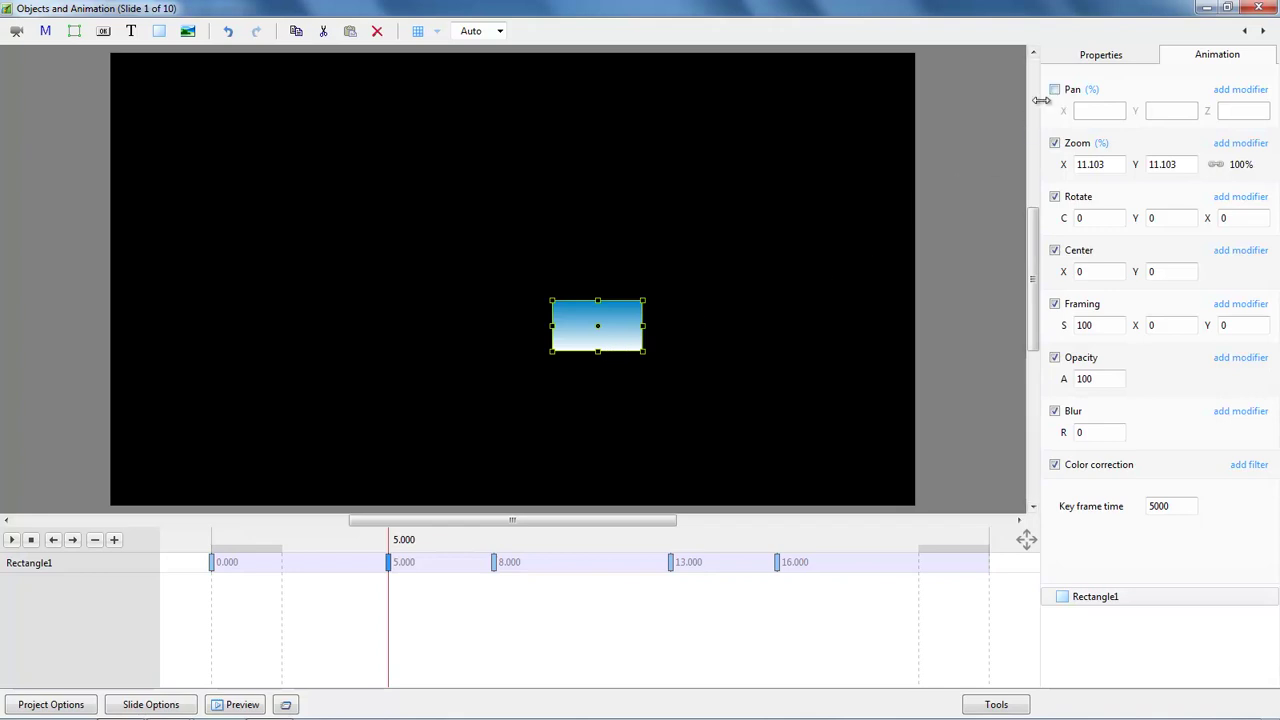
{"action": "left_click", "coordinate": [211, 563]}
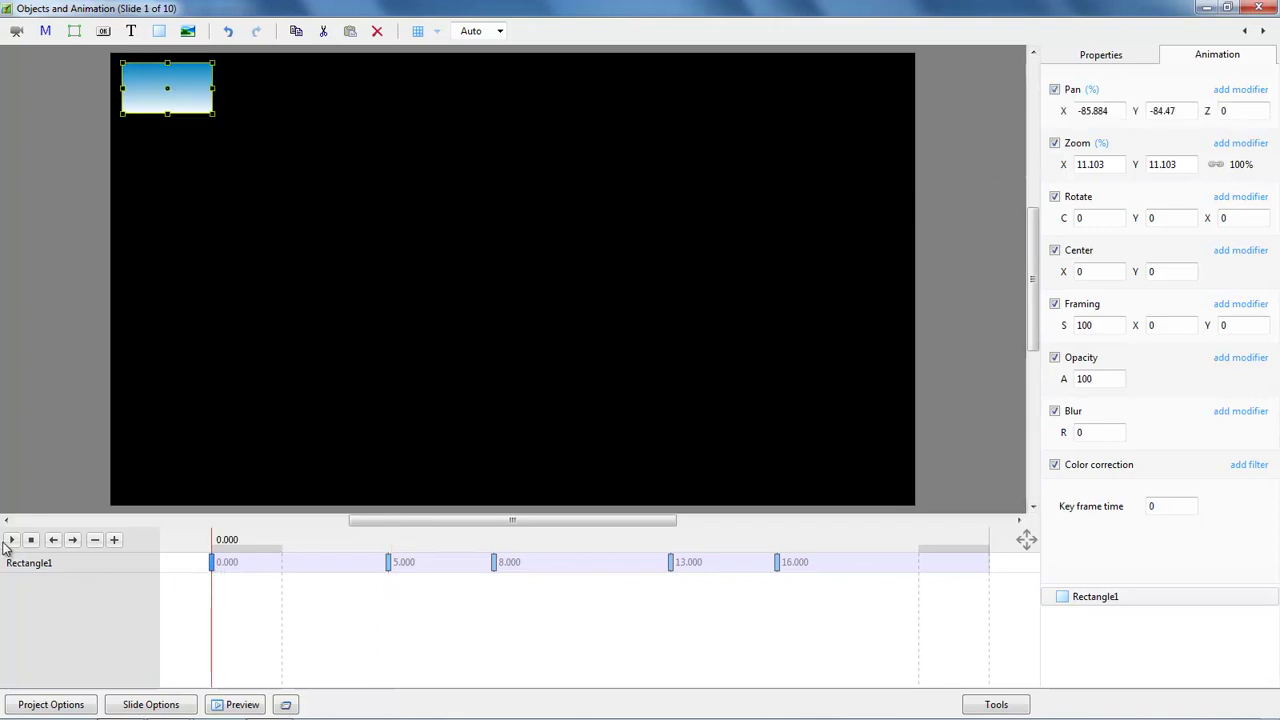
{"action": "left_click", "coordinate": [12, 539]}
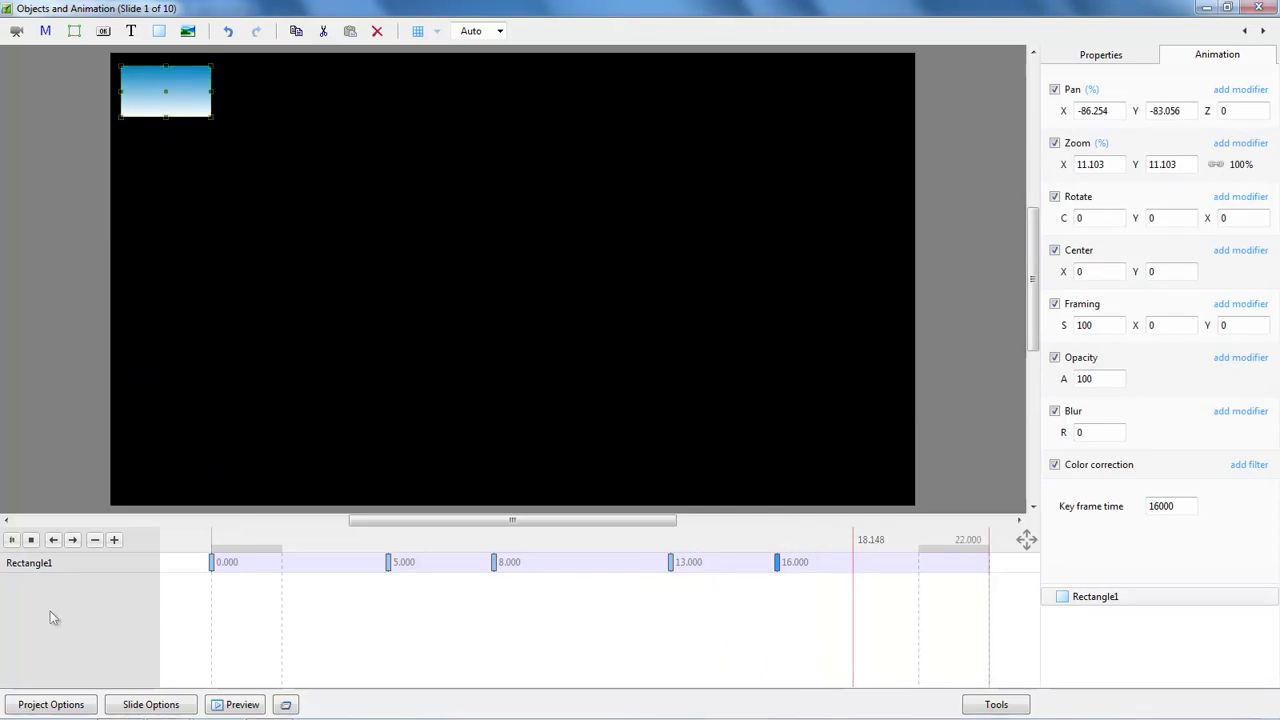
{"action": "left_click", "coordinate": [389, 563]}
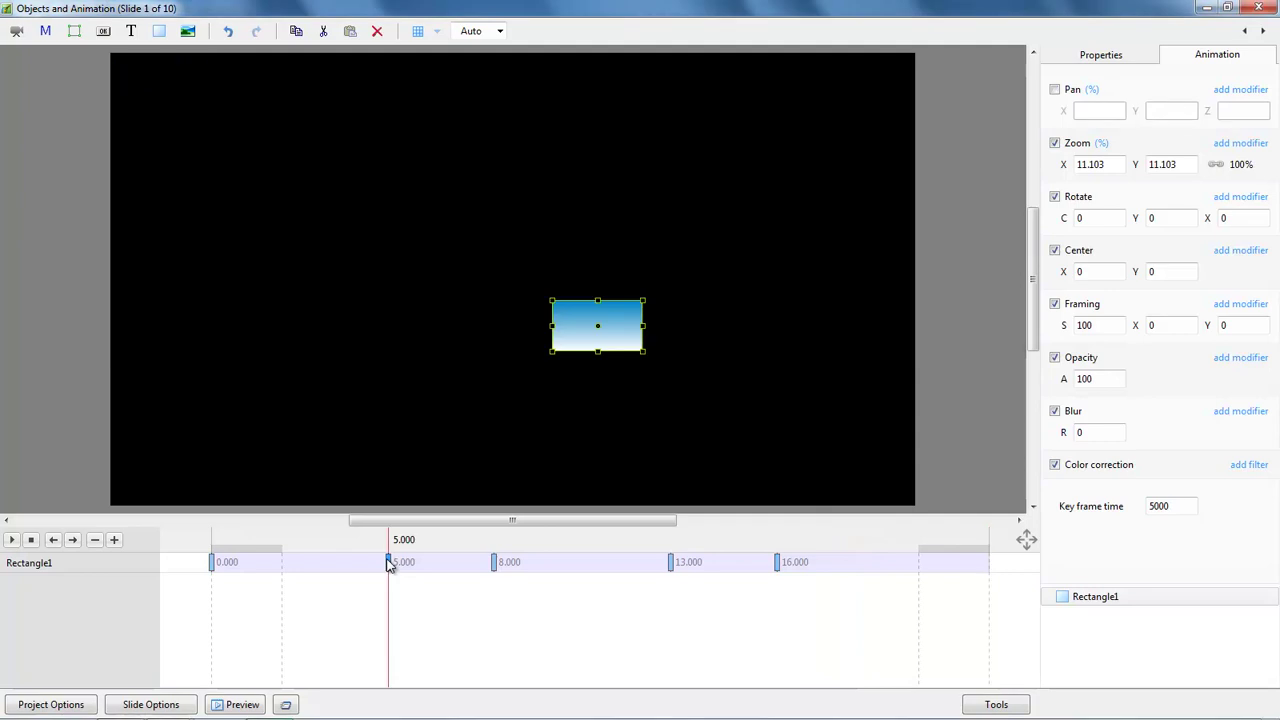
{"action": "left_click", "coordinate": [1054, 90]}
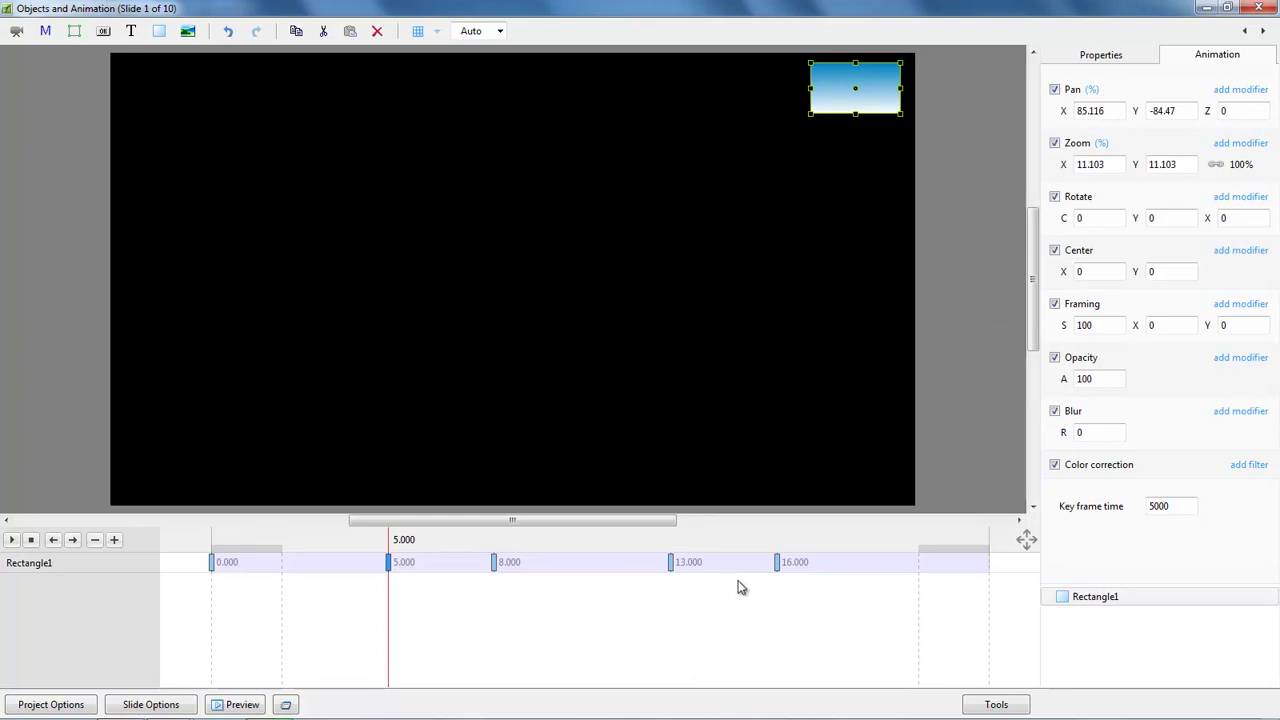
- Disable Pan on Rectangle1's 13 second key frame and play the animation from the start
{"action": "left_click", "coordinate": [671, 563]}
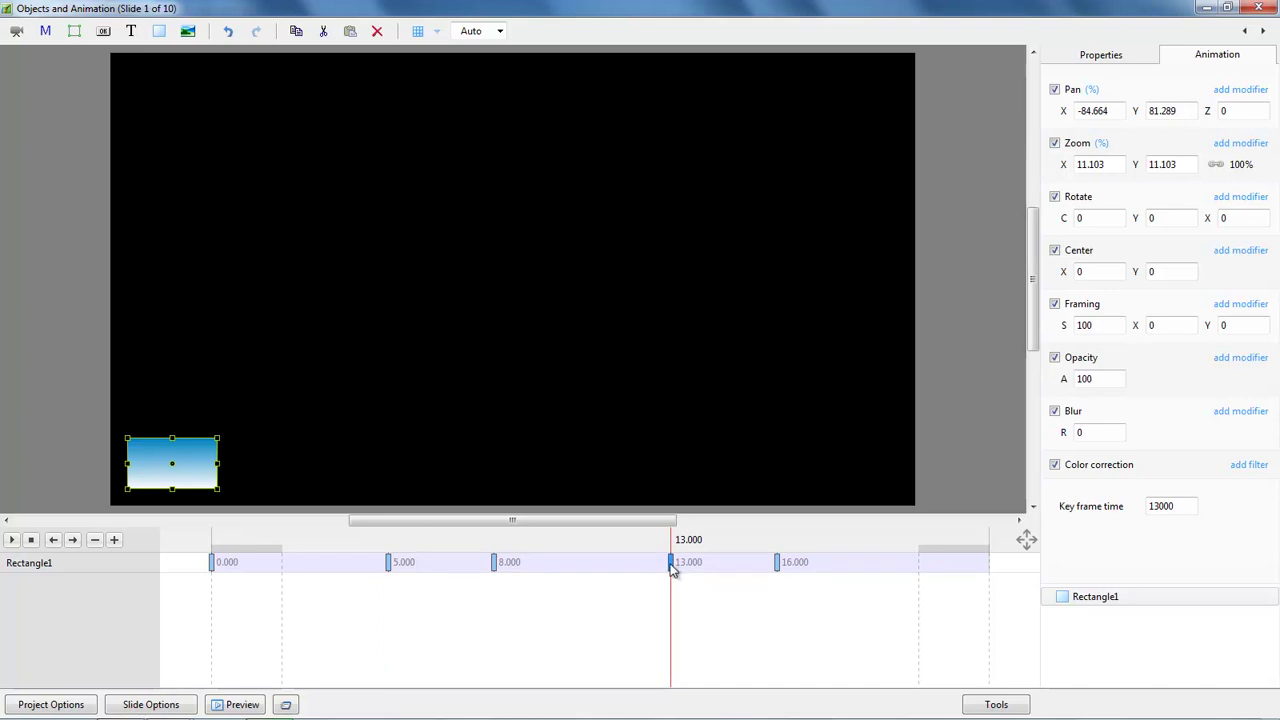
{"action": "left_click", "coordinate": [1054, 90]}
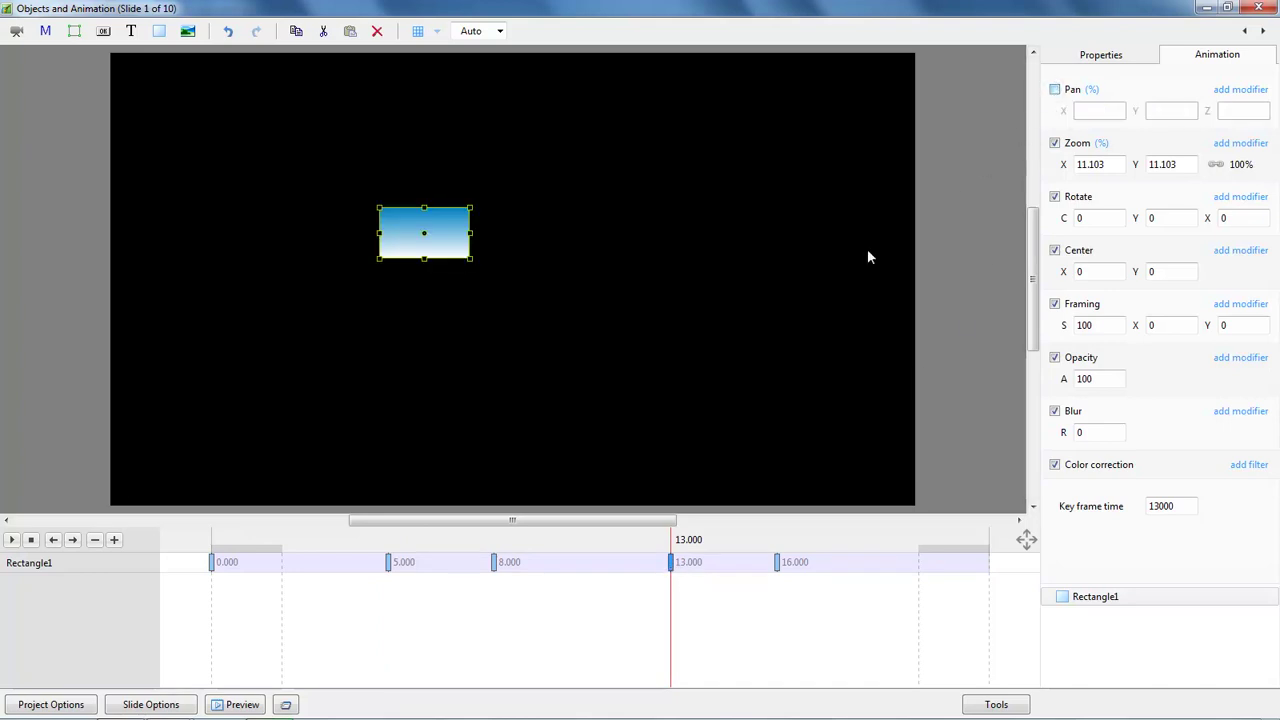
{"action": "left_click", "coordinate": [211, 563]}
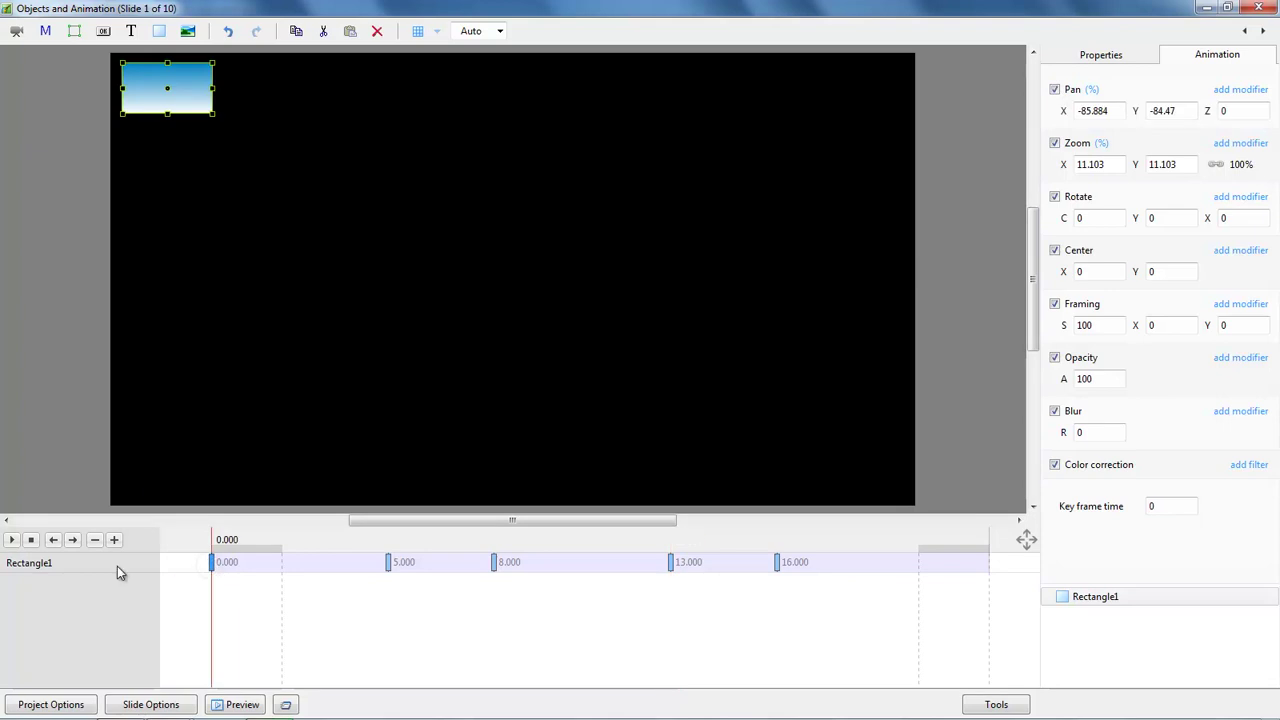
{"action": "left_click", "coordinate": [12, 540]}
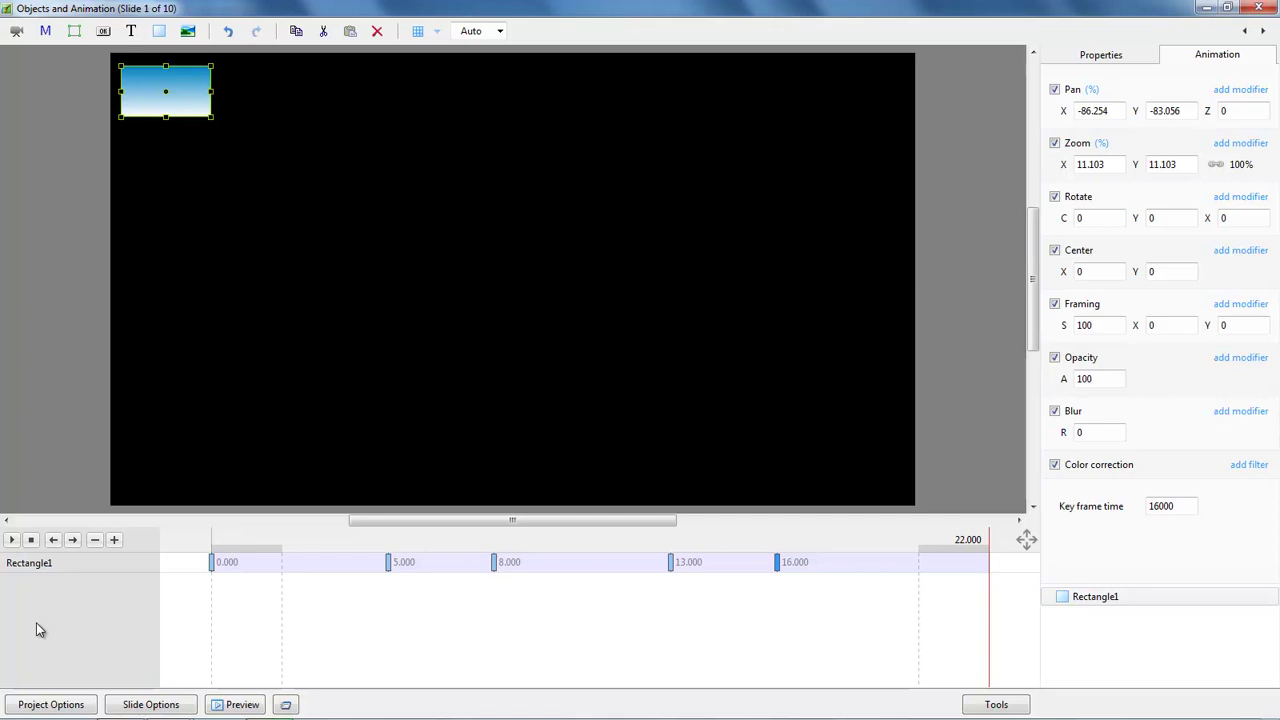
- Delete Rectangle1's key frames from 5 through 16 seconds, keeping only the one at the start
{"action": "key", "text": "Home"}
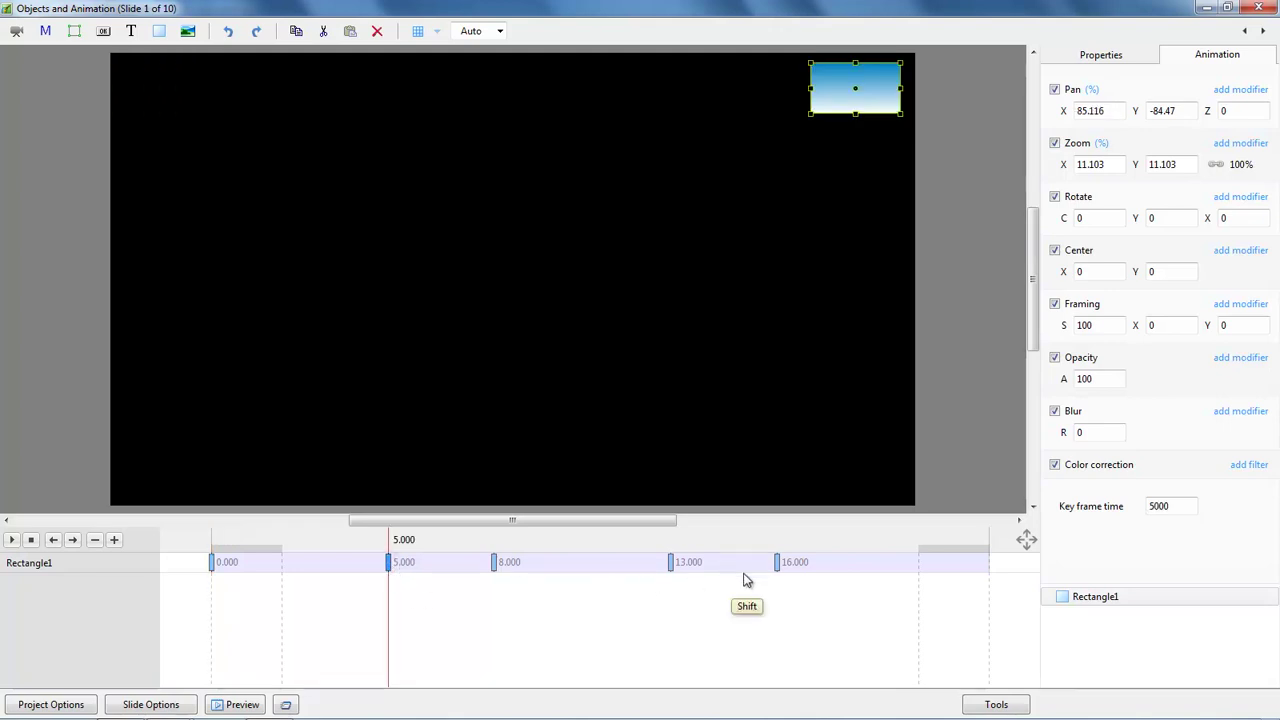
{"action": "left_click", "coordinate": [777, 564]}
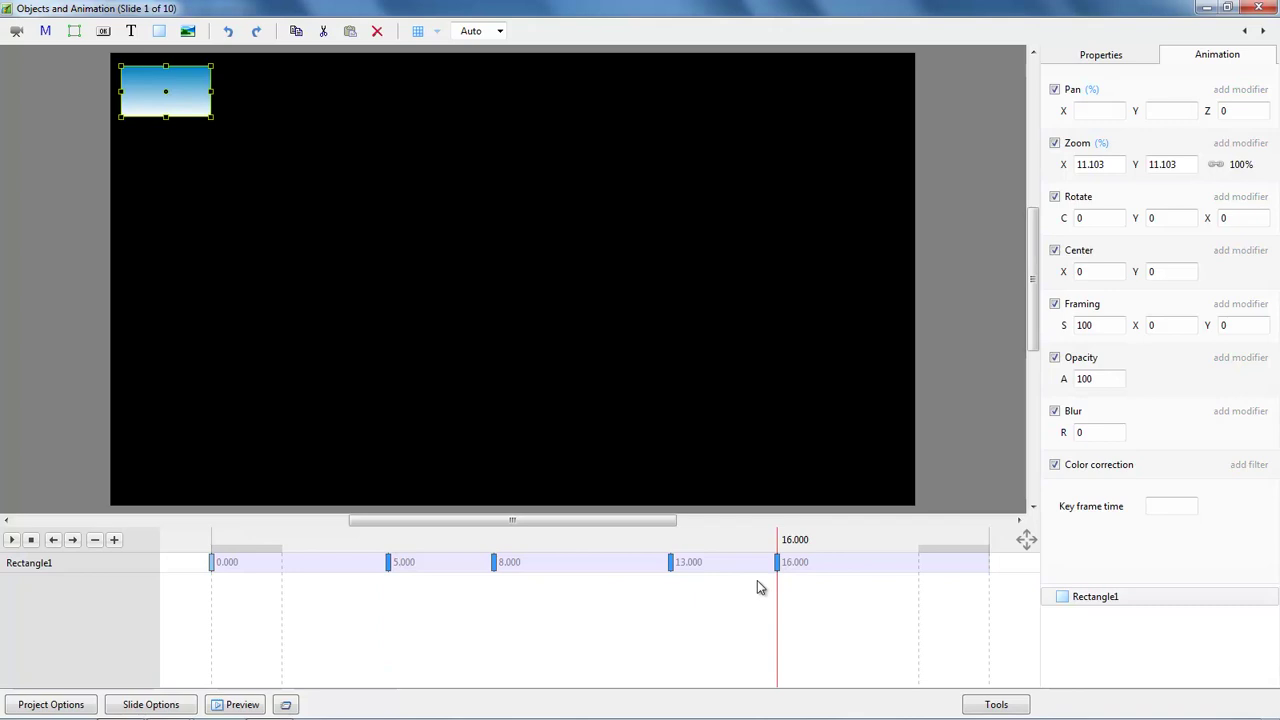
{"action": "key", "text": "Delete"}
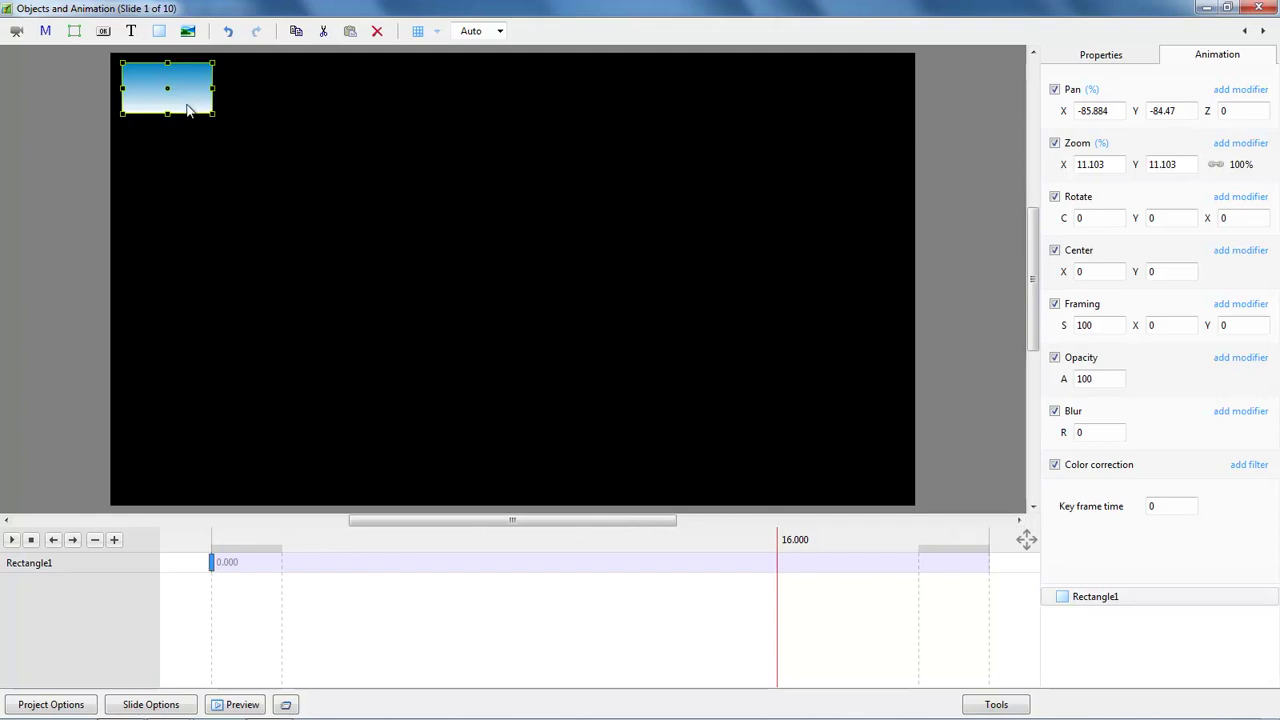
- Add a key frame to Rectangle1 at about 5.3 seconds and delete it again
{"action": "left_click", "coordinate": [398, 568]}
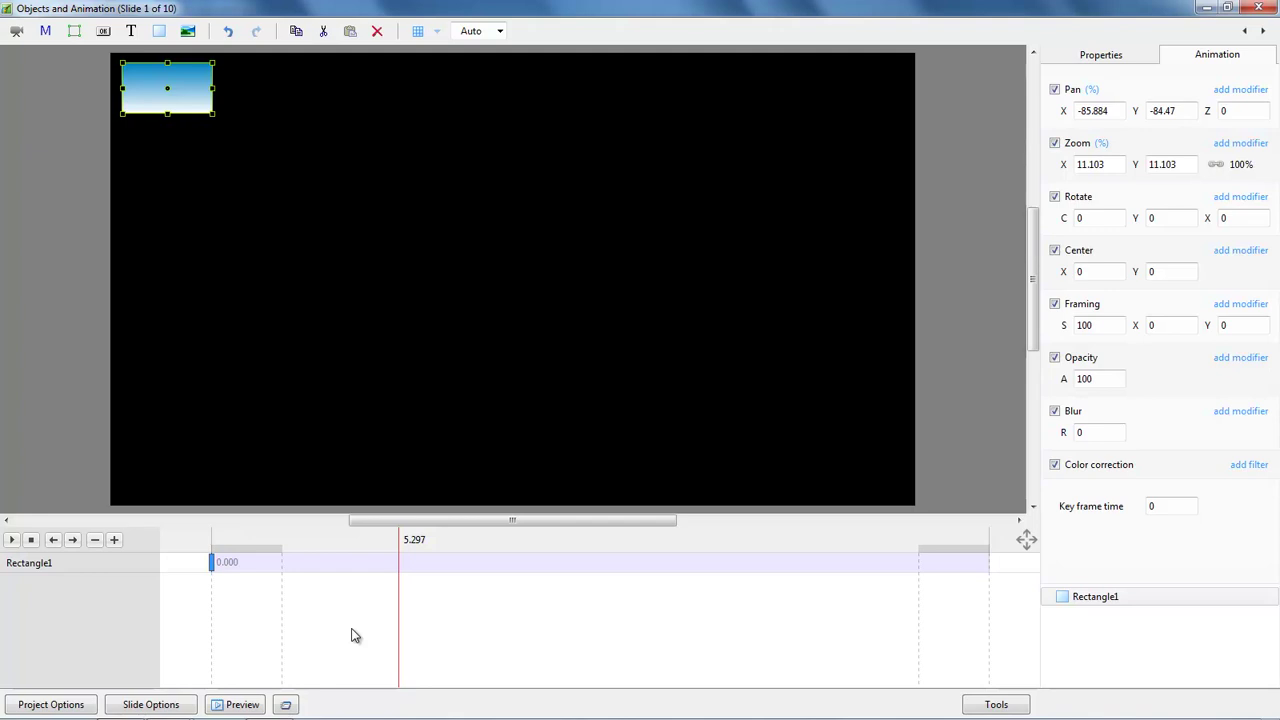
{"action": "key", "text": "Insert"}
{"action": "key", "text": "Delete"}
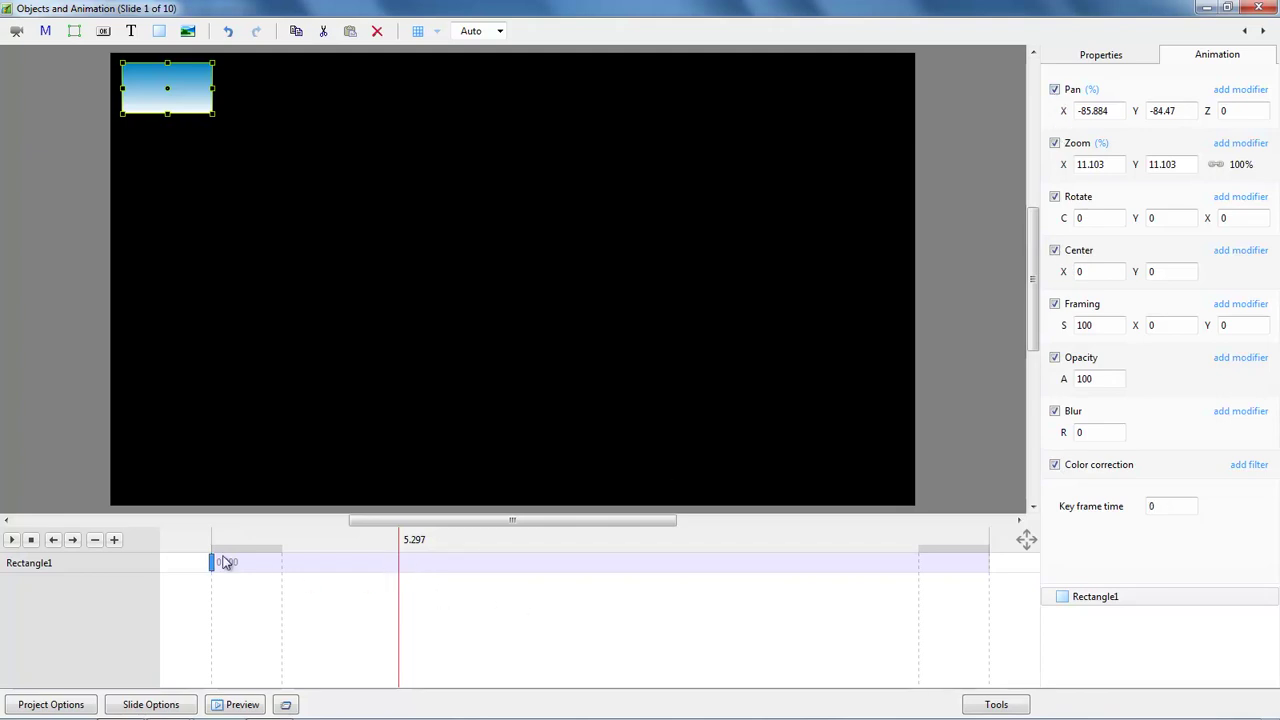
- Clone Rectangle1's starting key frame, move the copy to about 7.8 seconds and delete it again
{"action": "right_click", "coordinate": [211, 563]}
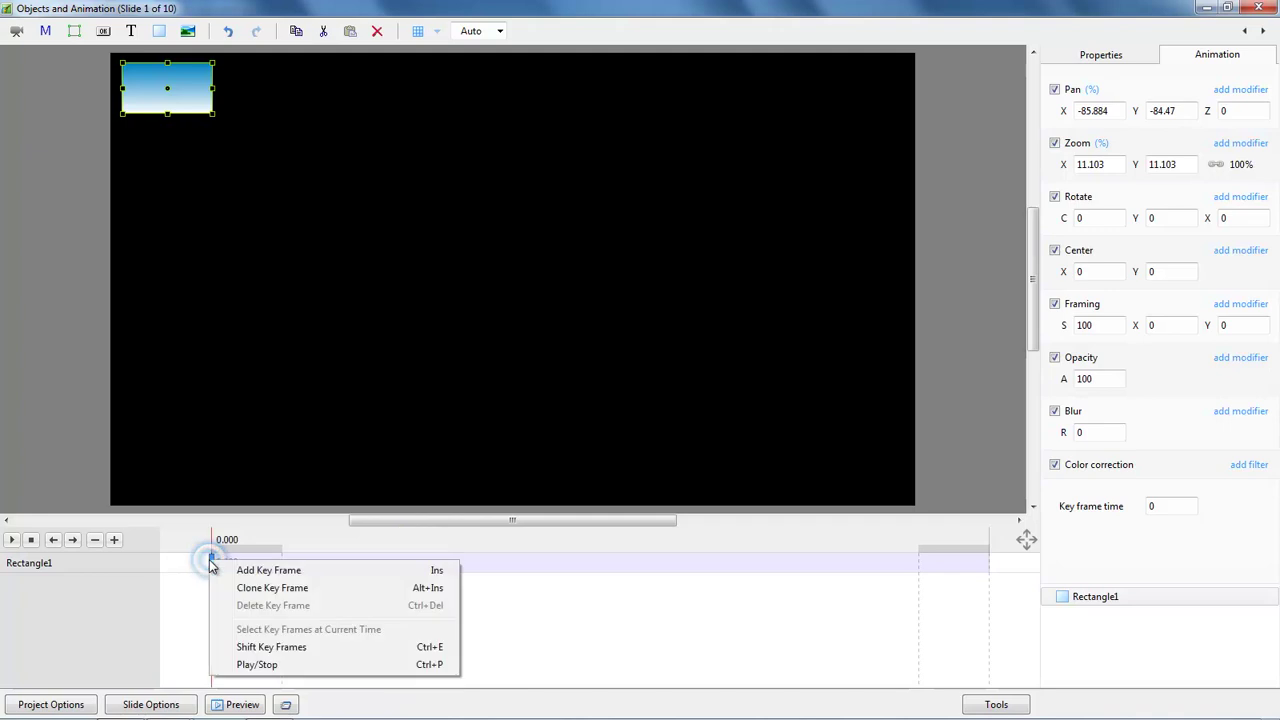
{"action": "left_click", "coordinate": [268, 593]}
{"action": "left_click_drag", "start_coordinate": [238, 566], "coordinate": [489, 590]}
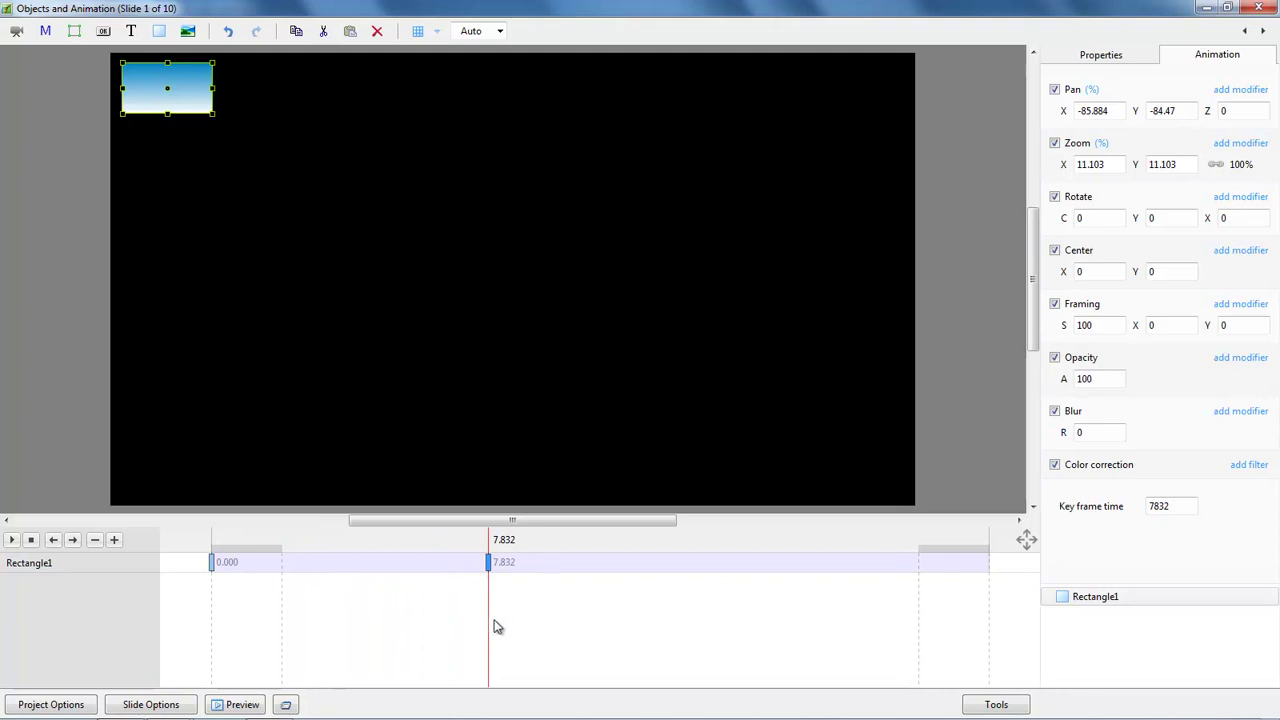
{"action": "key", "text": "Delete"}
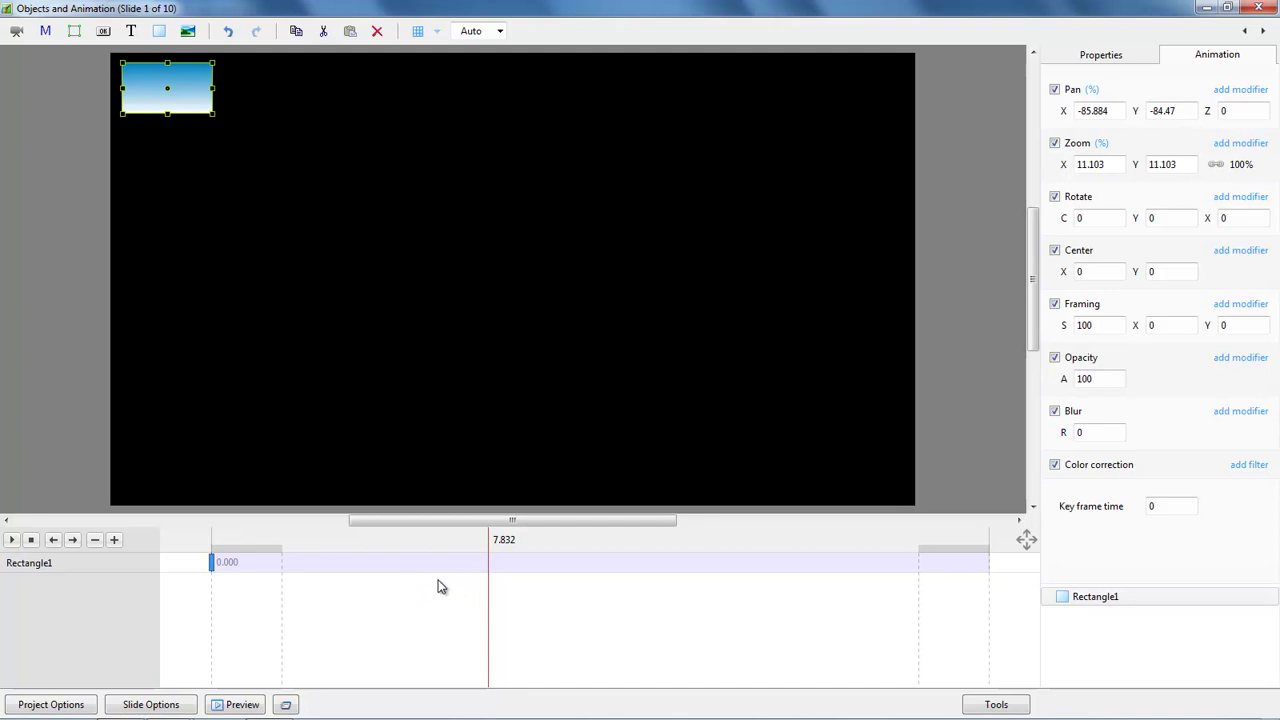
- Add a non-cloned key frame to Rectangle1 at about 5.2 seconds, with Pan enabled and its X value adjusted
{"action": "right_click", "coordinate": [211, 560]}
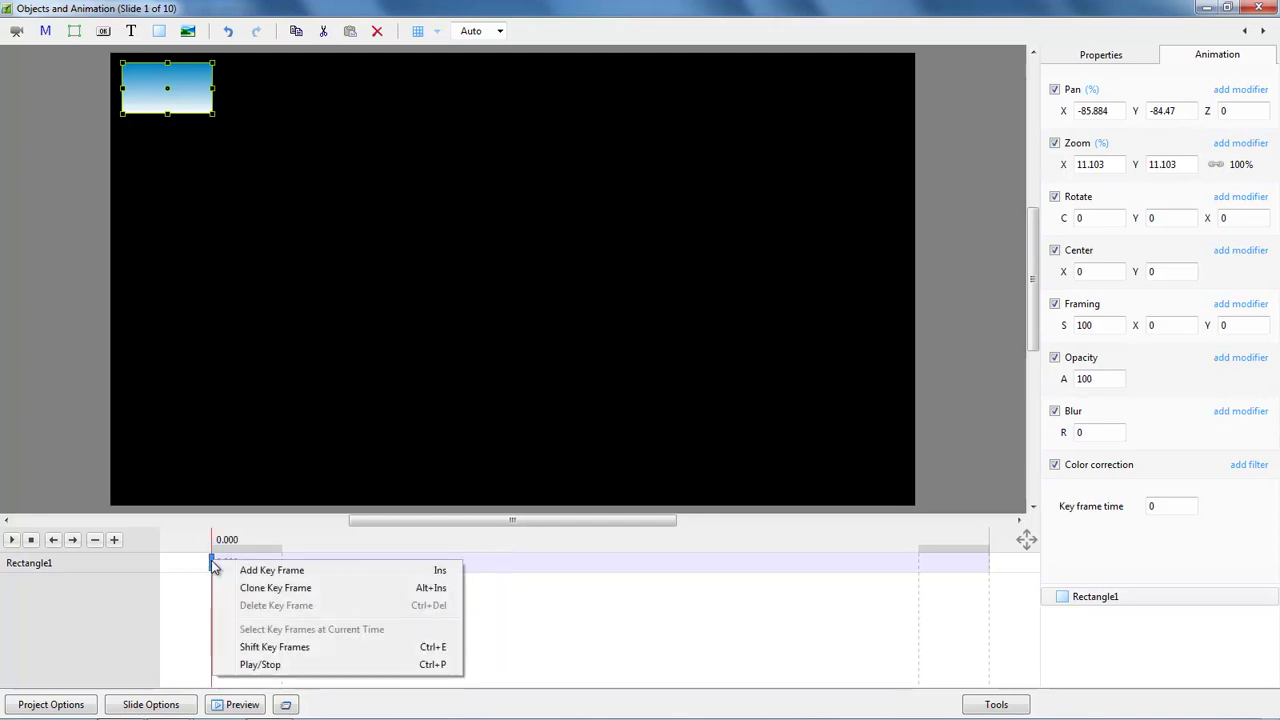
{"action": "left_click", "coordinate": [270, 573]}
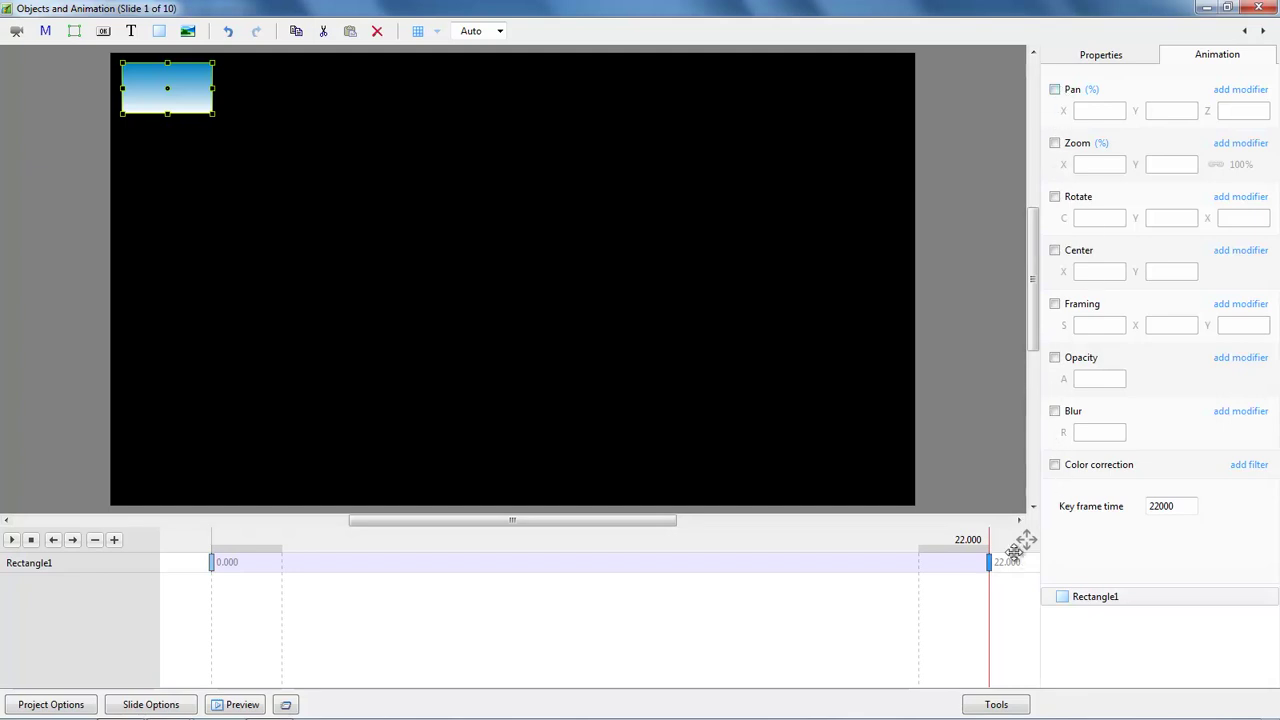
{"action": "mouse_move", "coordinate": [991, 566]}
{"action": "left_mouse_down"}
{"action": "mouse_move", "coordinate": [489, 581]}
{"action": "mouse_move", "coordinate": [399, 596]}
{"action": "left_mouse_up"}
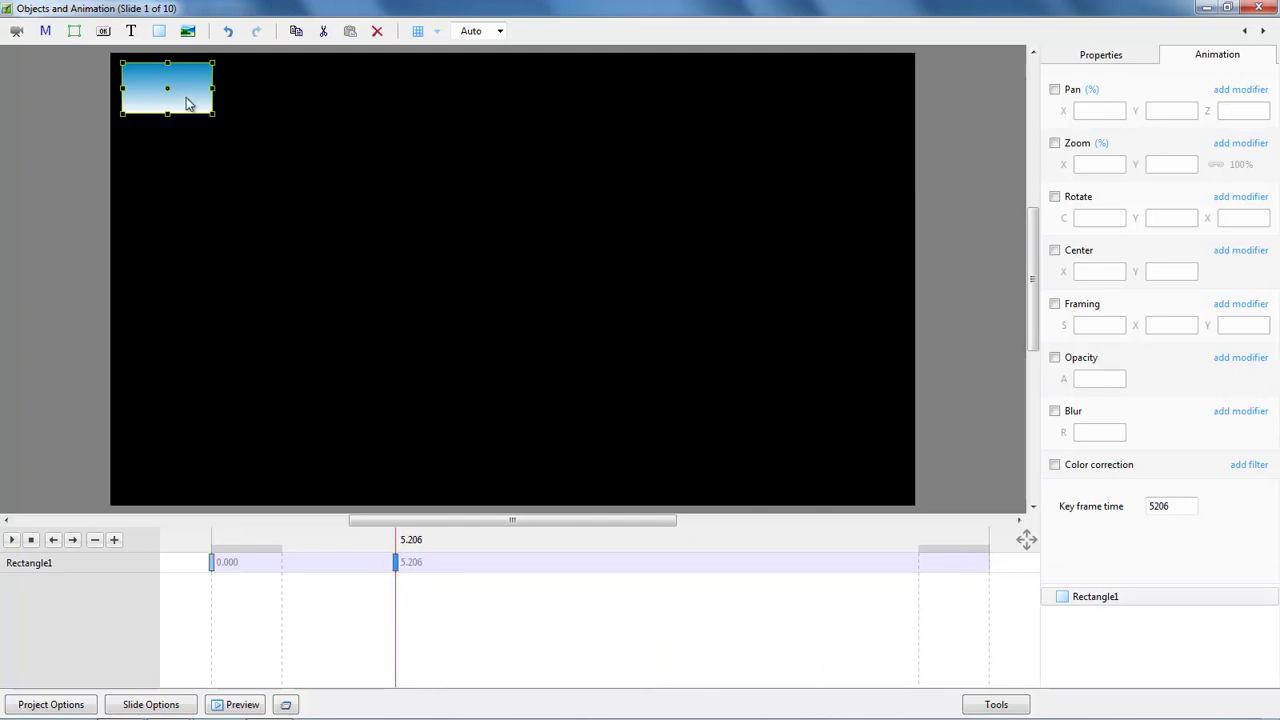
{"action": "left_click", "coordinate": [1054, 89]}
{"action": "left_click_drag", "start_coordinate": [1064, 111], "coordinate": [1194, 122]}
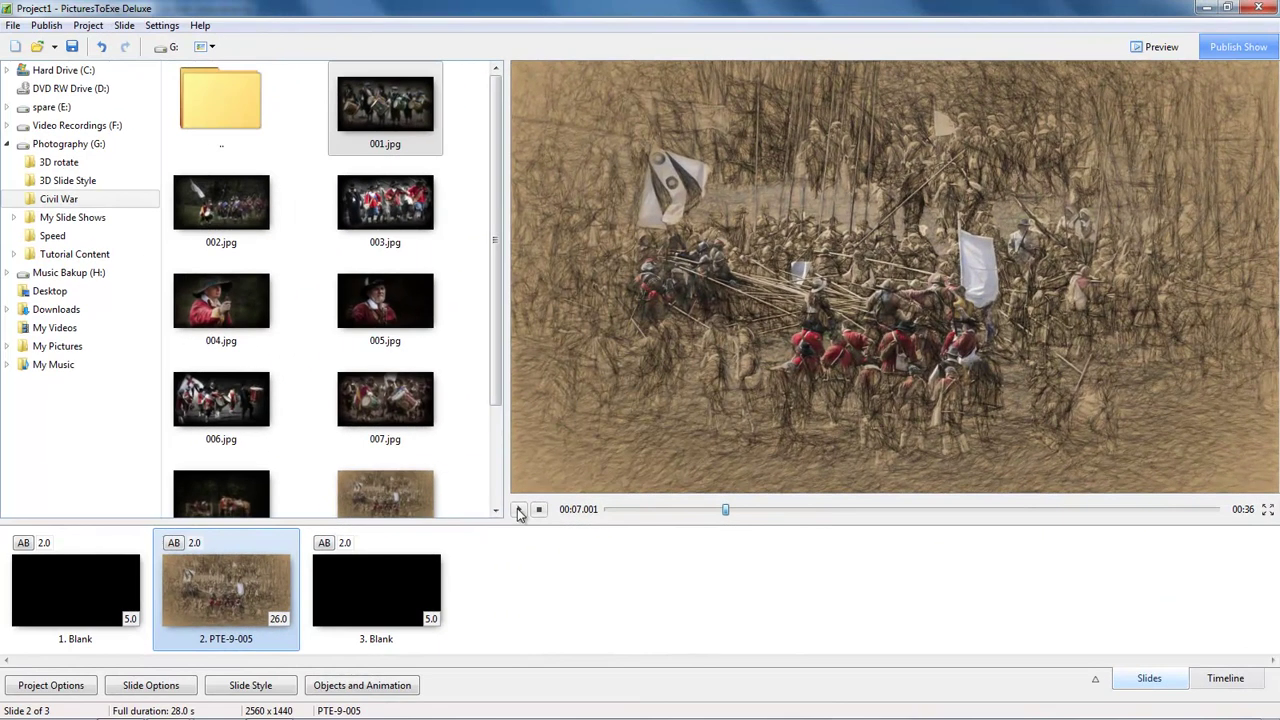
- Play the show from slide 2 and open slide 2 in the Objects and Animation editor
{"action": "left_click", "coordinate": [519, 510]}
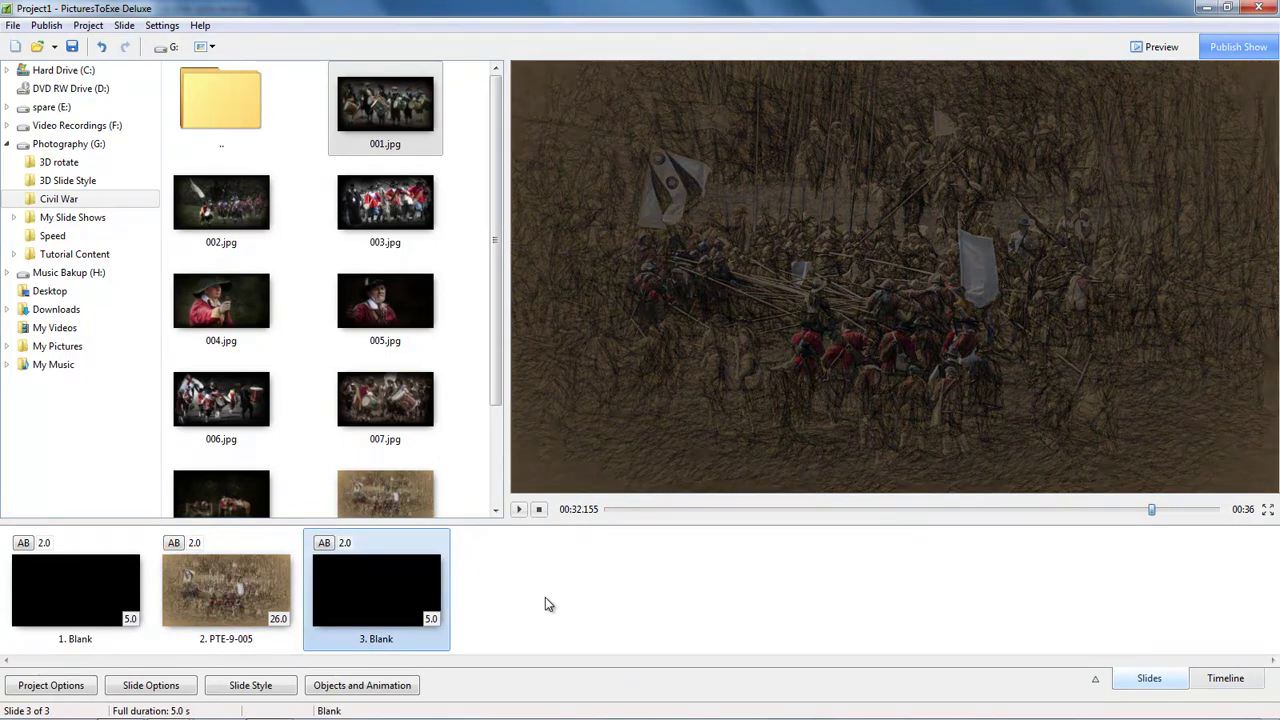
{"action": "left_click", "coordinate": [225, 590]}
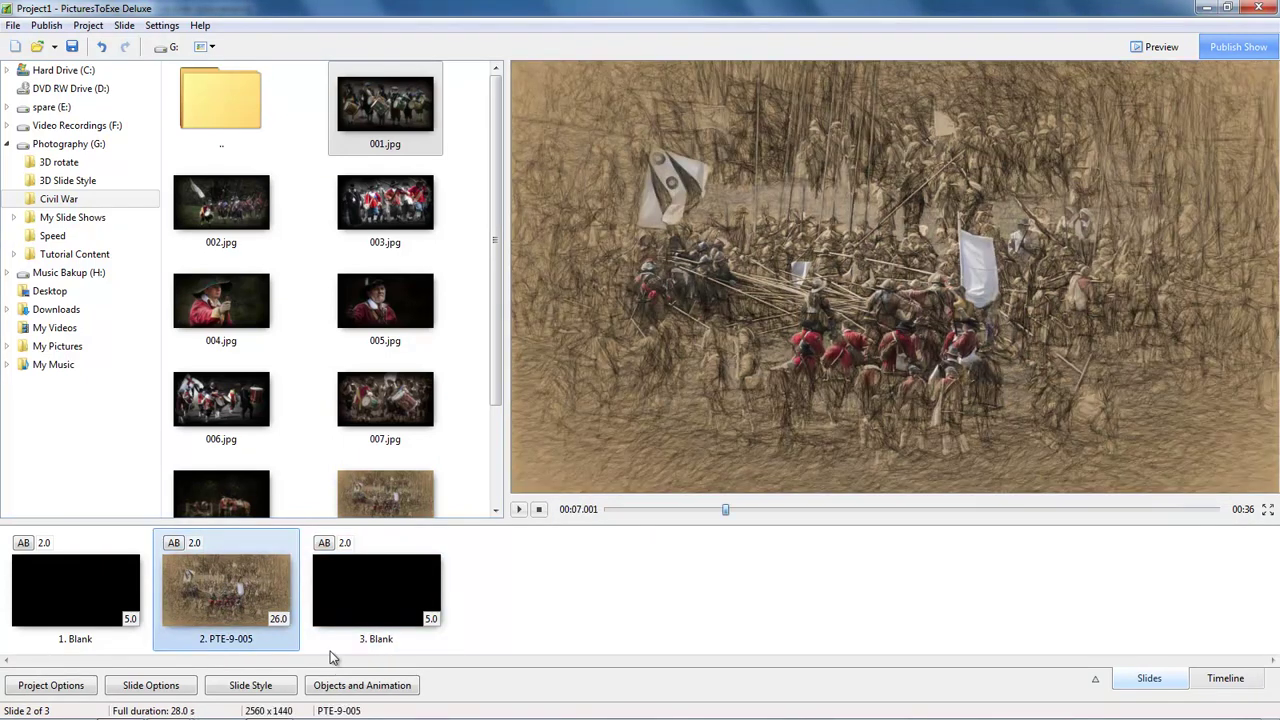
{"action": "left_click", "coordinate": [365, 688]}
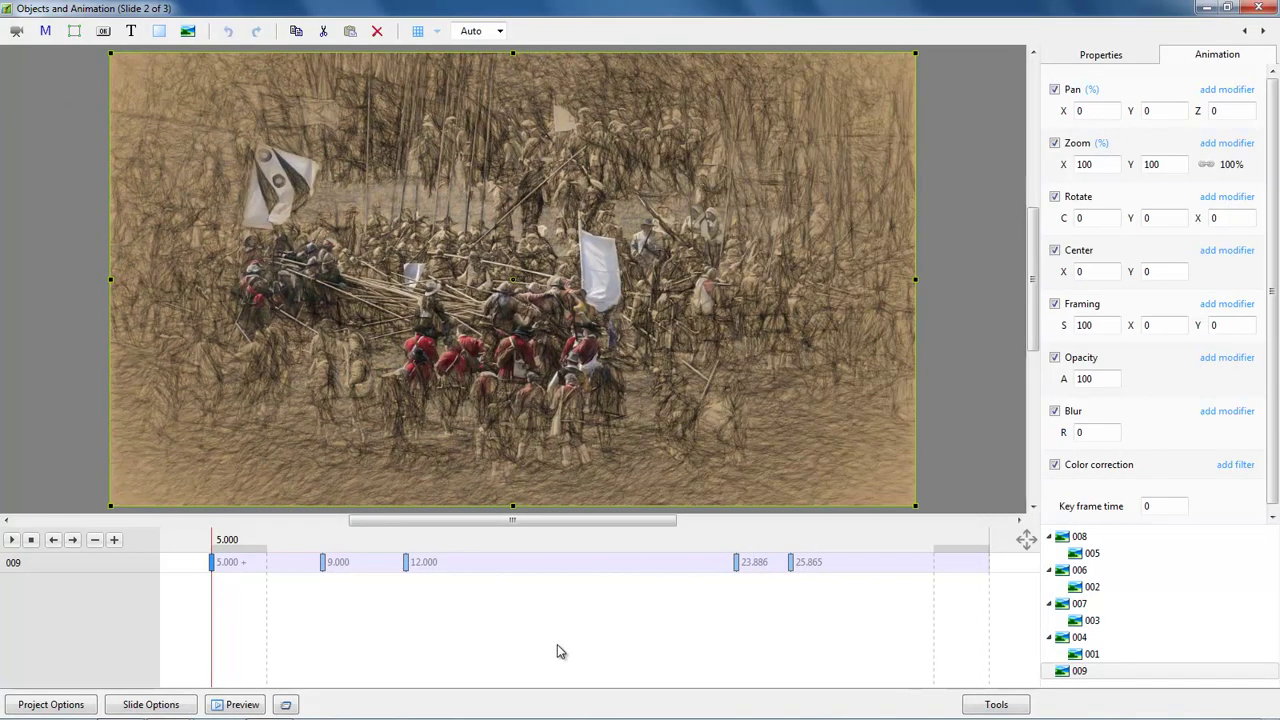
- Examine the key frames and animation parameters of background image 009, object 008 and its child 005
{"action": "left_click", "coordinate": [1080, 675]}
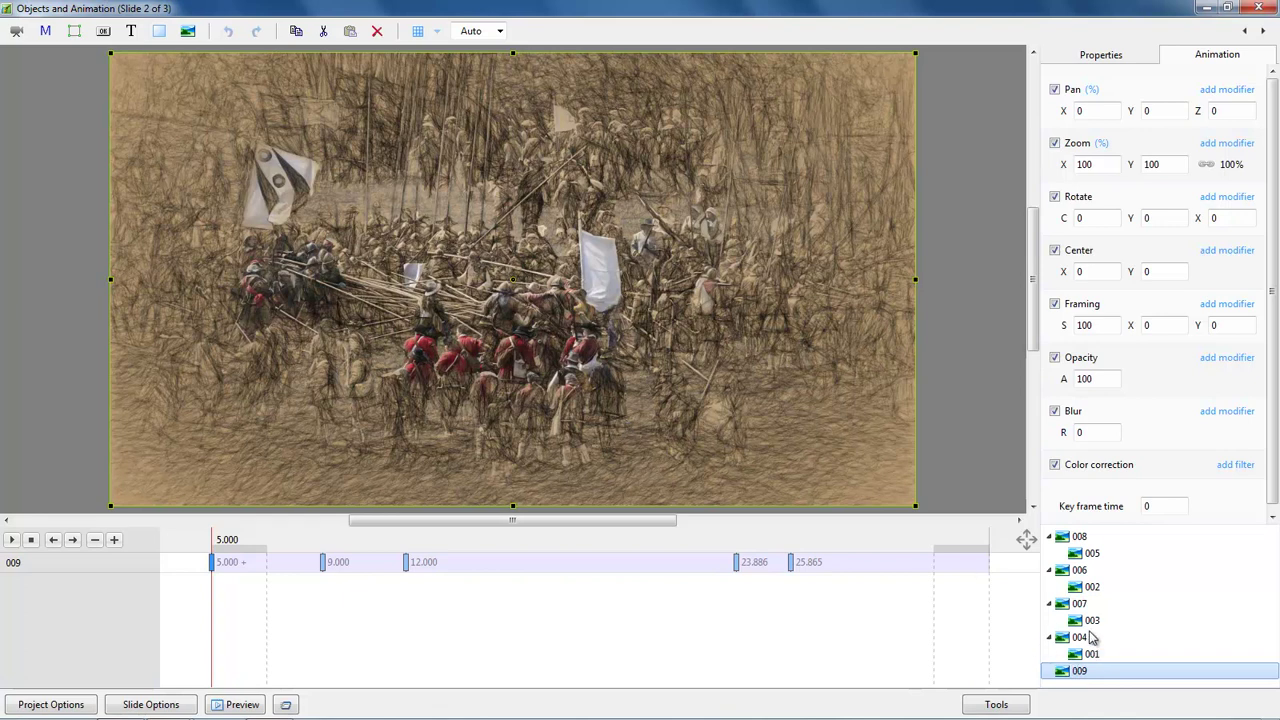
{"action": "left_click", "coordinate": [1078, 540]}
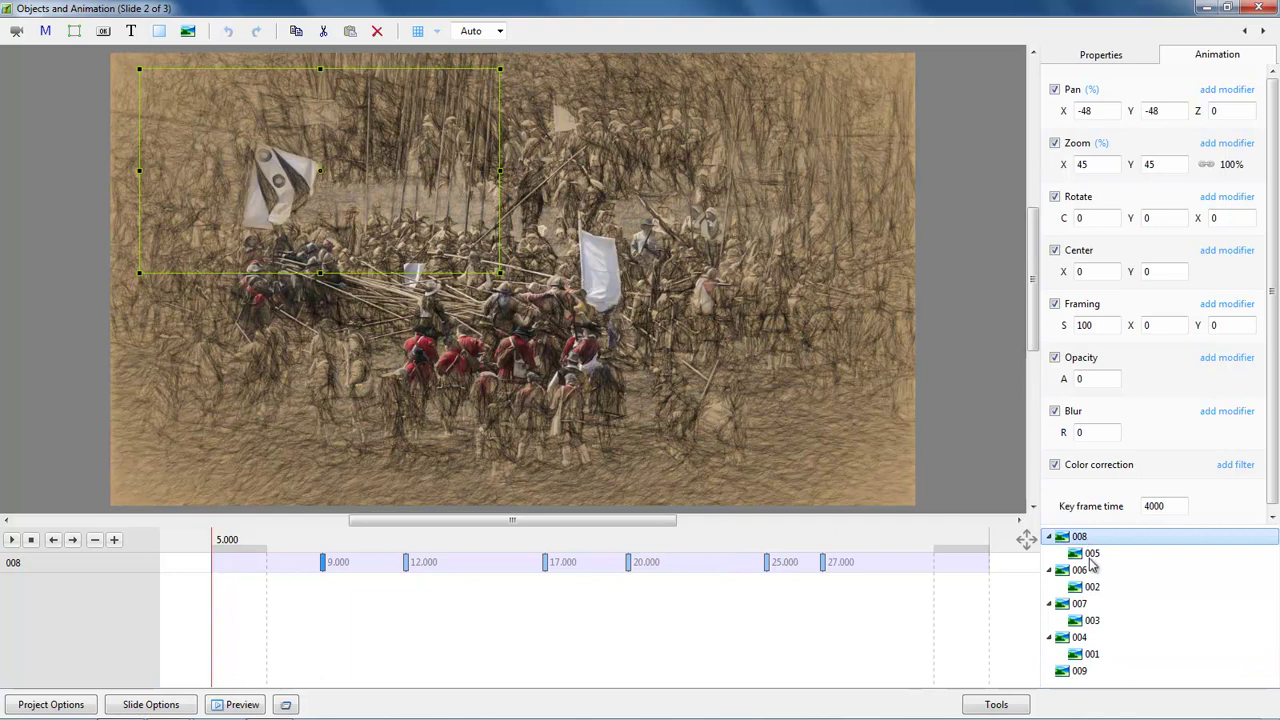
{"action": "left_click", "coordinate": [1092, 556]}
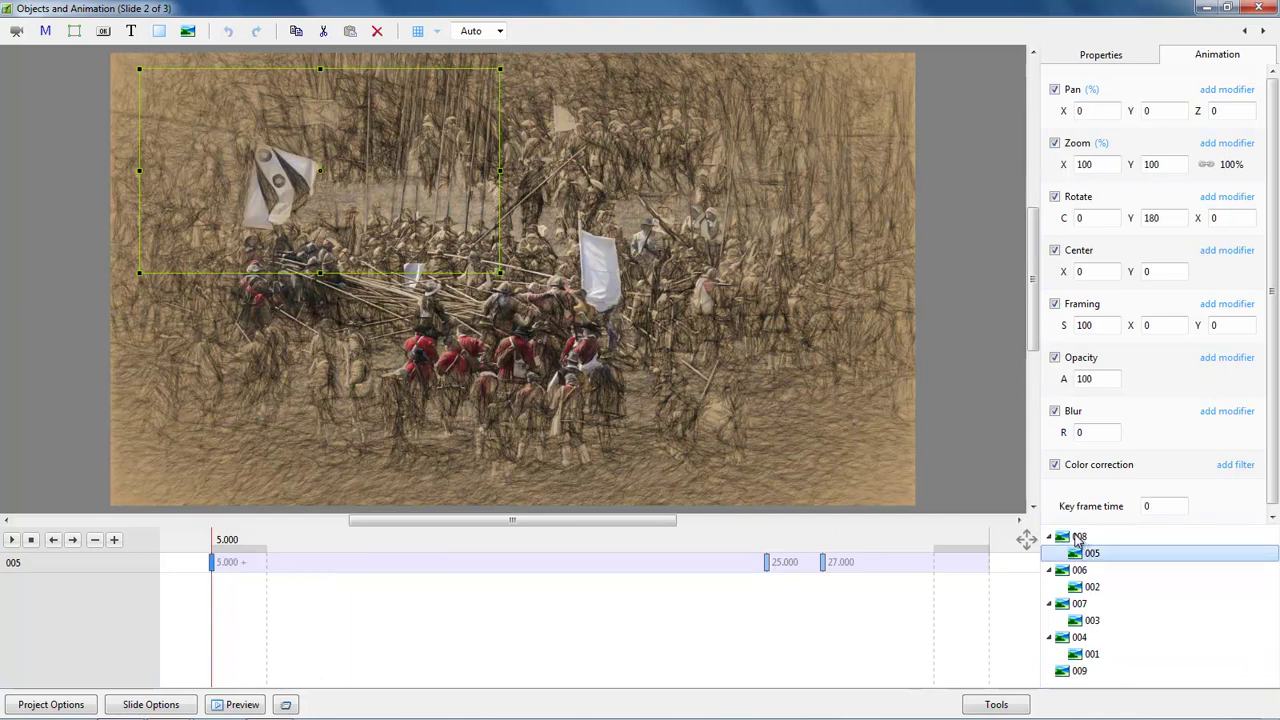
- Show the key frames of objects 008, 006, 007 and 004 together and move the time marker to about 8.95 seconds
{"action": "left_click", "coordinate": [1074, 538]}
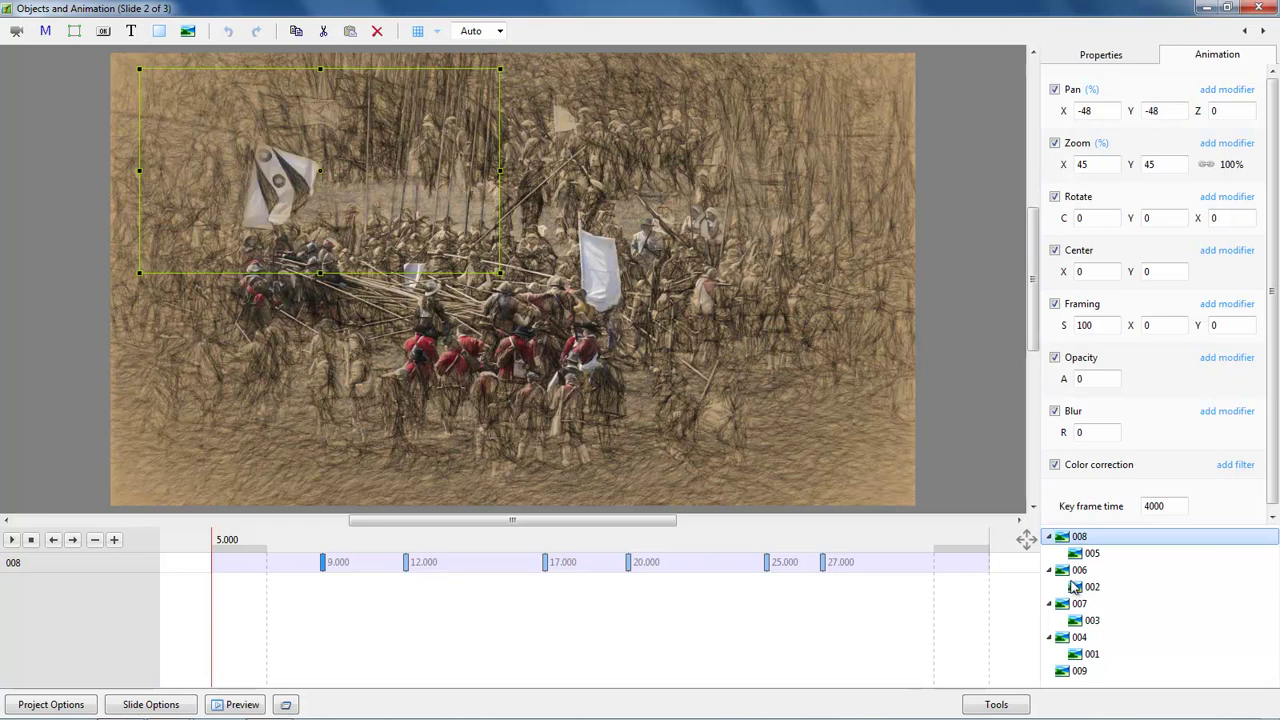
{"action": "key", "text": "ctrl"}
{"action": "left_click", "coordinate": [1079, 571], "text": "ctrl"}
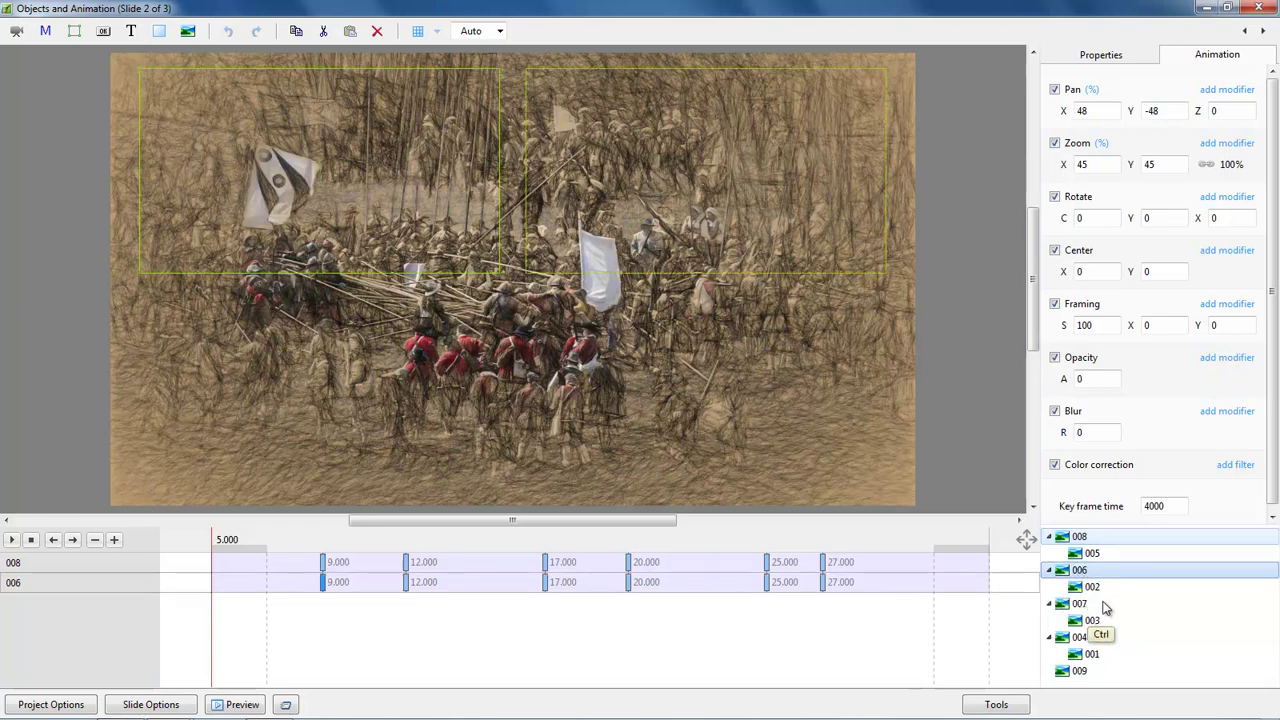
{"action": "left_click", "coordinate": [1080, 605], "text": "ctrl"}
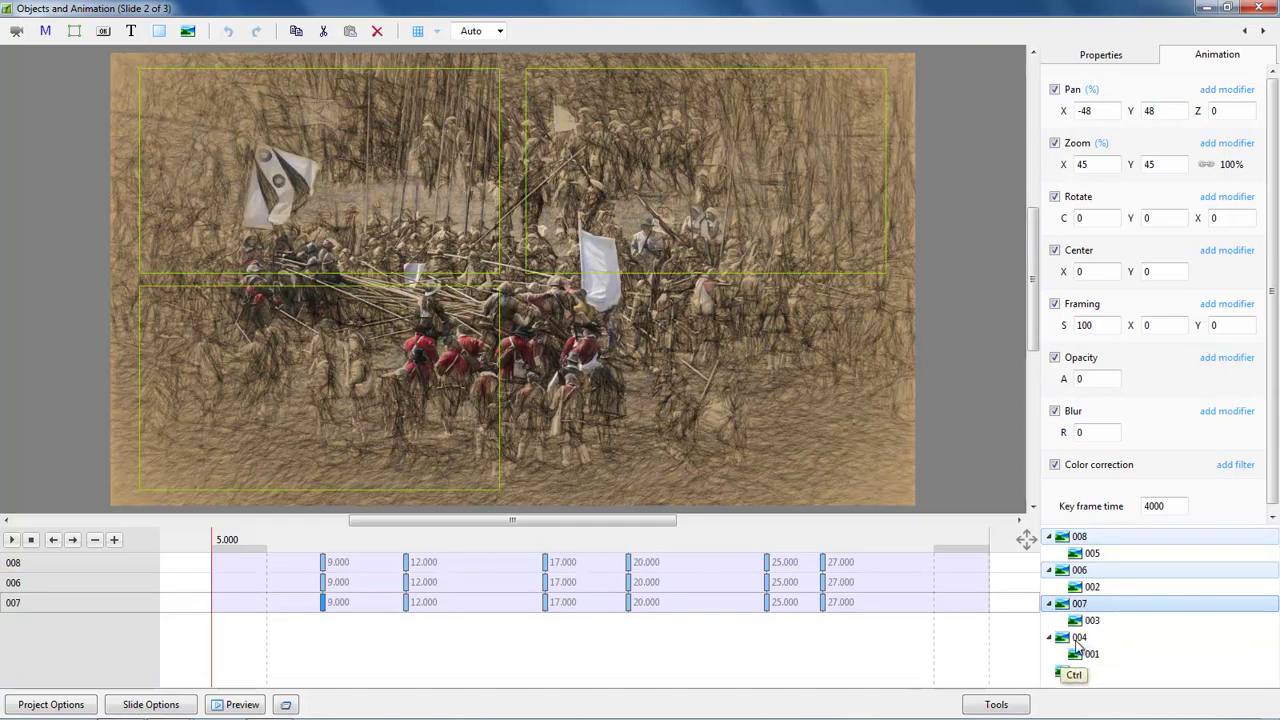
{"action": "left_click", "coordinate": [1079, 638], "text": "ctrl"}
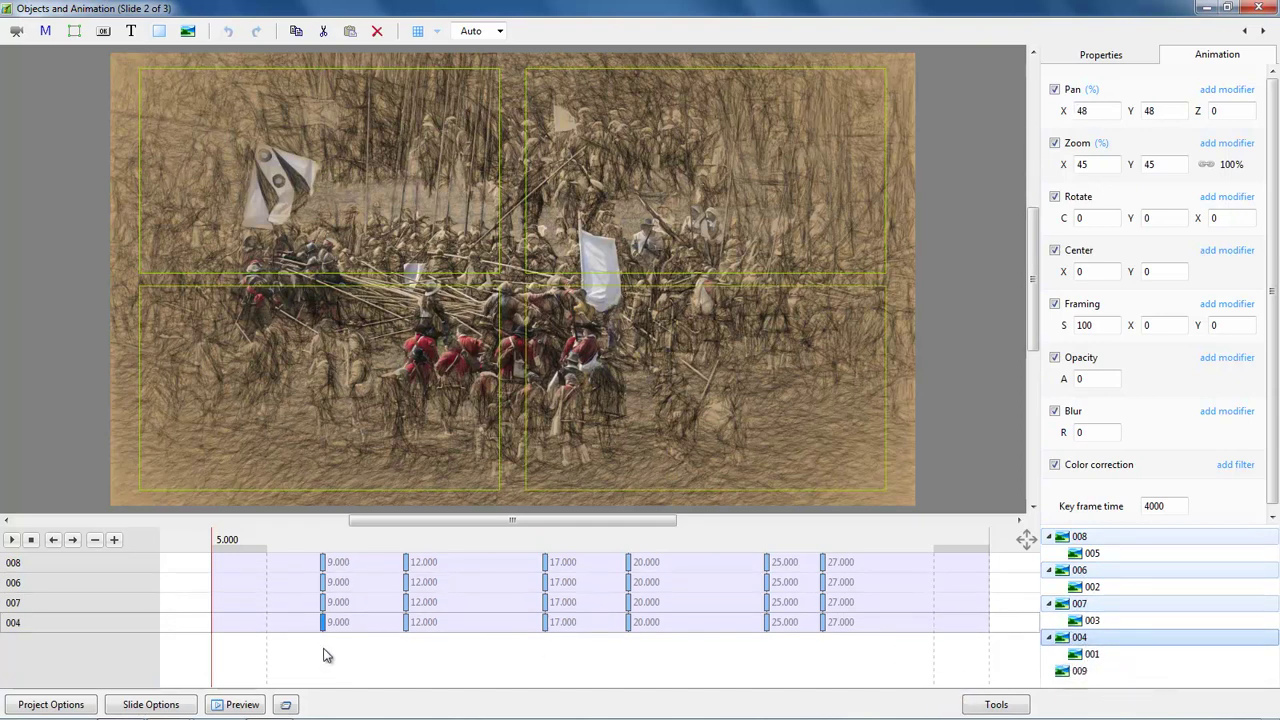
{"action": "mouse_move", "coordinate": [322, 653]}
{"action": "left_mouse_down"}
{"action": "mouse_move", "coordinate": [645, 686]}
{"action": "mouse_move", "coordinate": [320, 677]}
{"action": "left_mouse_up"}
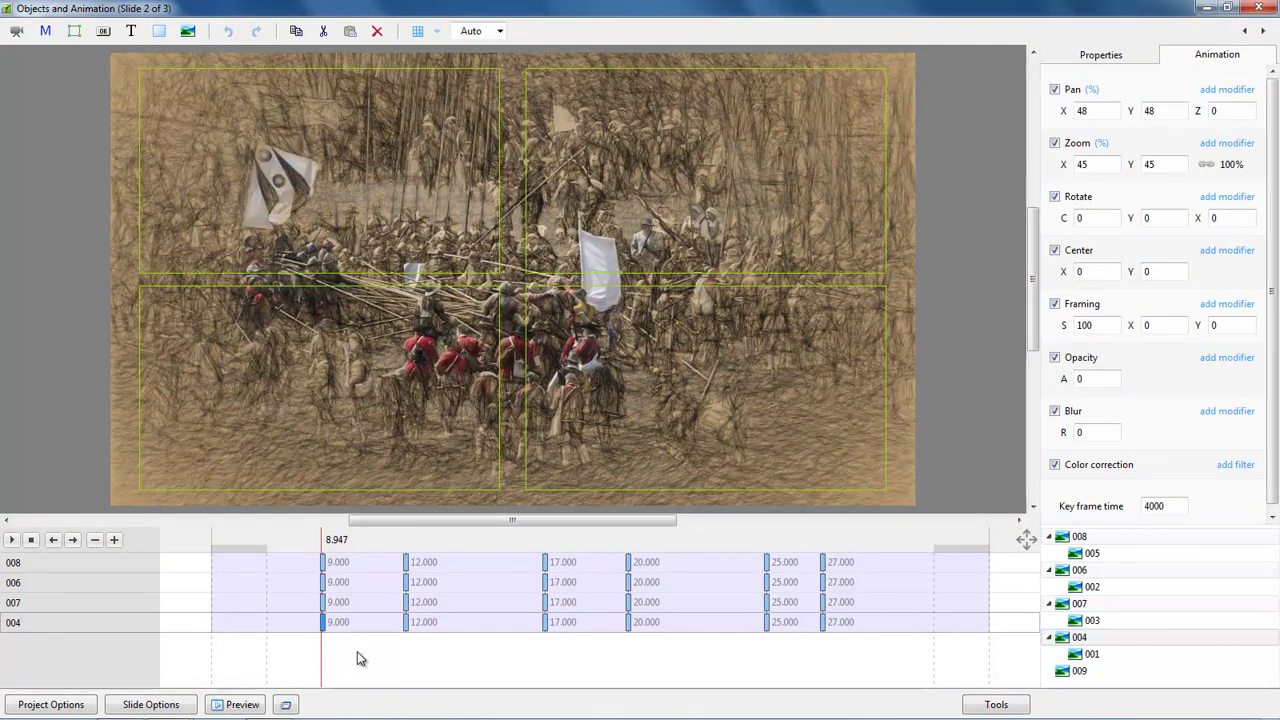
- Select the 9-second key frames of objects 004, 007, 006 and 008 together and examine their shared animation parameters
{"action": "left_click", "coordinate": [321, 606], "text": "ctrl"}
{"action": "left_click", "coordinate": [322, 582], "text": "ctrl"}
{"action": "left_click", "coordinate": [322, 562], "text": "ctrl"}
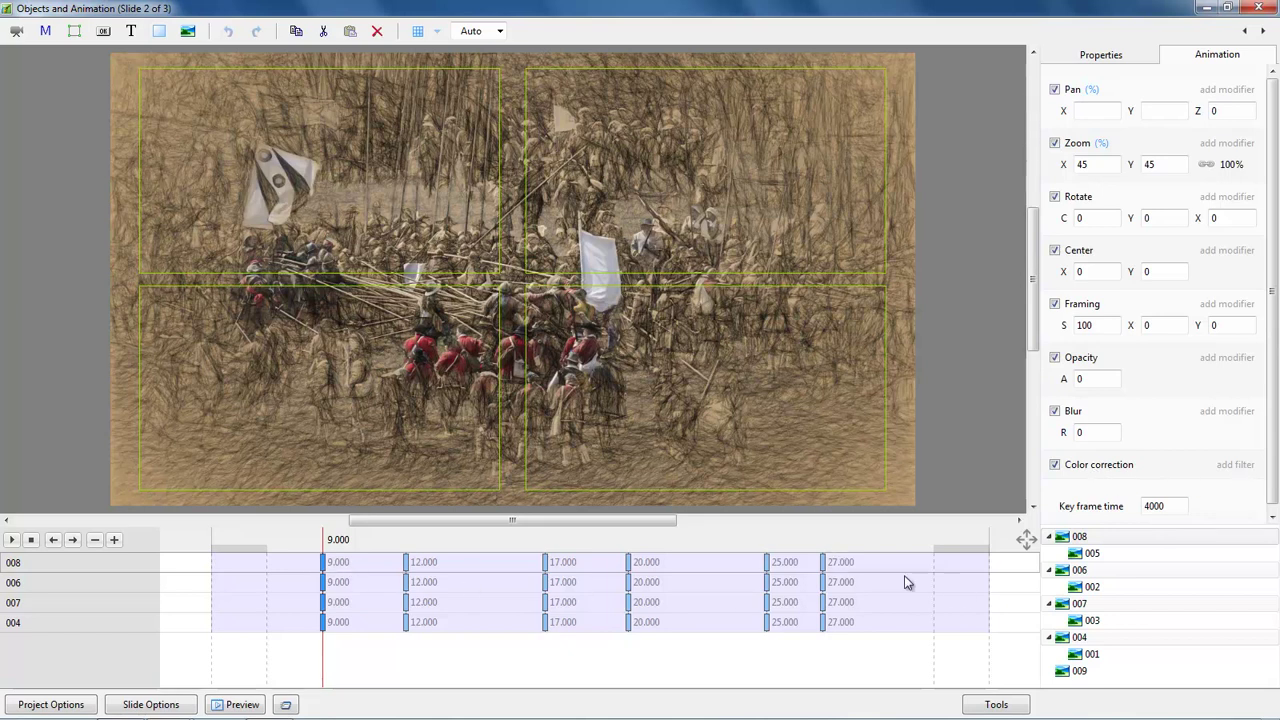
- Add a Hue / Saturation filter to object 008's 9-second key frame and fully reduce its saturation
{"action": "left_click_drag", "start_coordinate": [322, 563], "coordinate": [325, 570]}
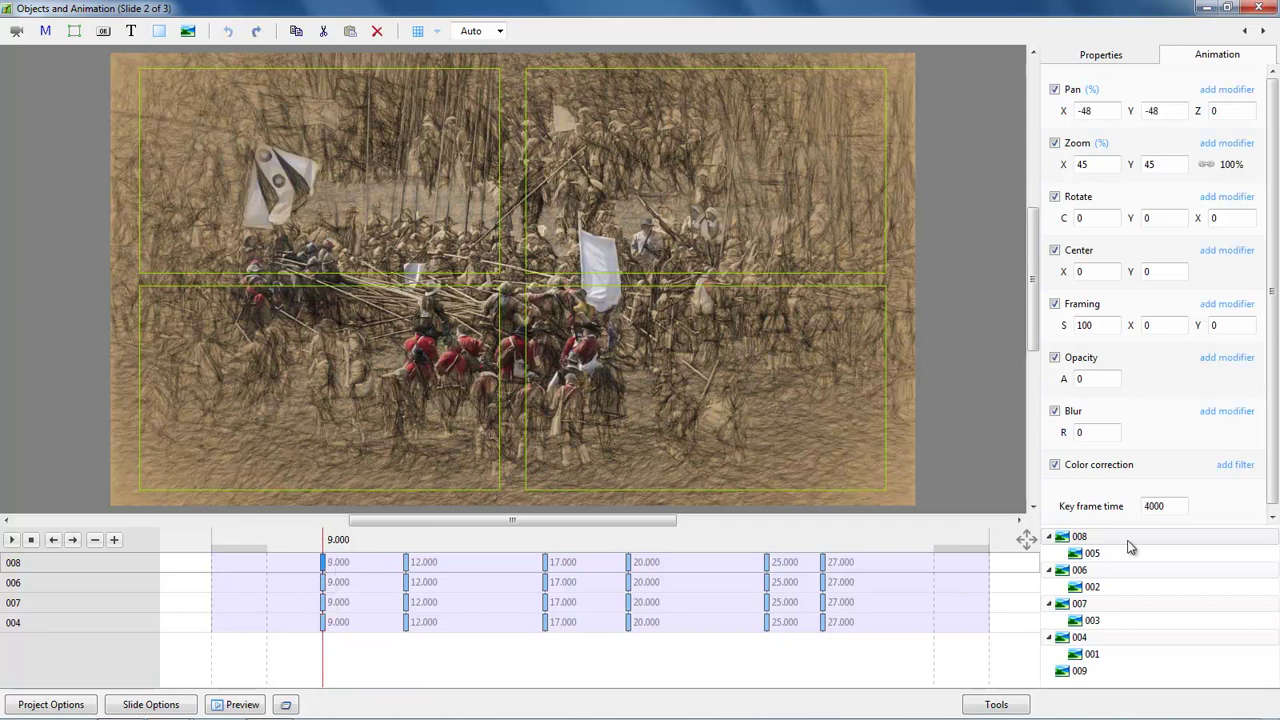
{"action": "left_click", "coordinate": [1236, 468]}
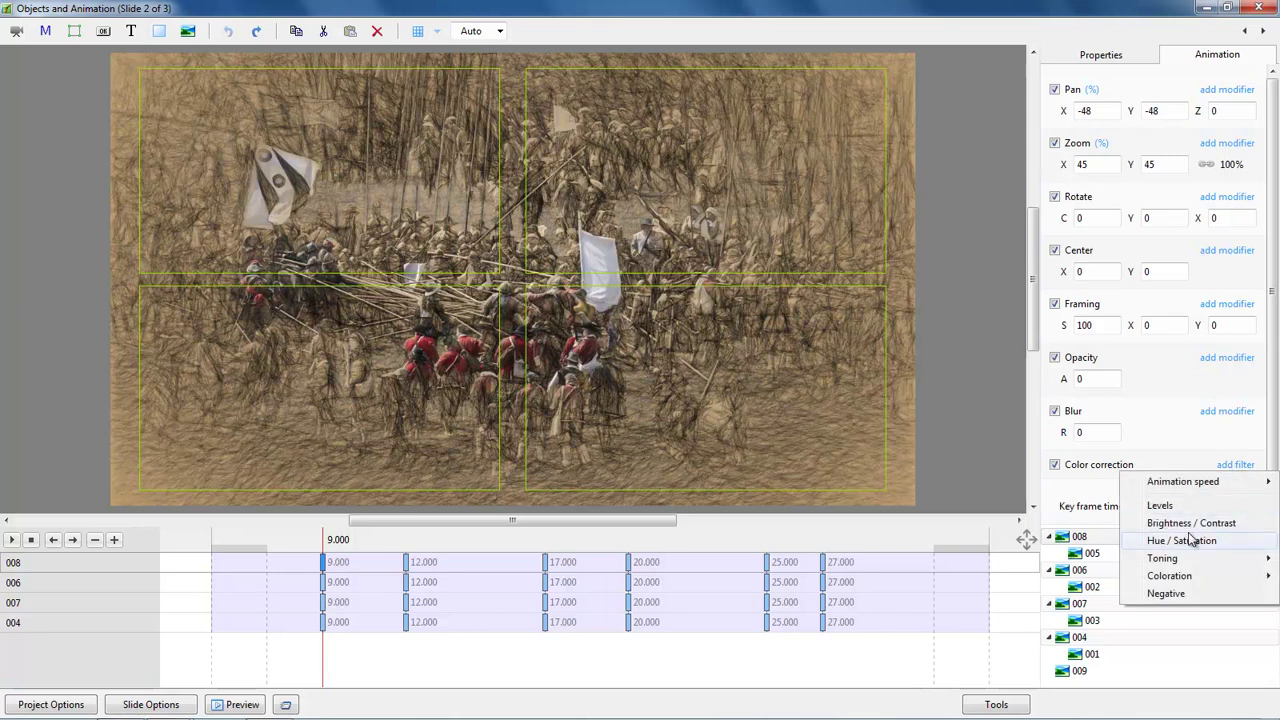
{"action": "left_click", "coordinate": [1189, 543]}
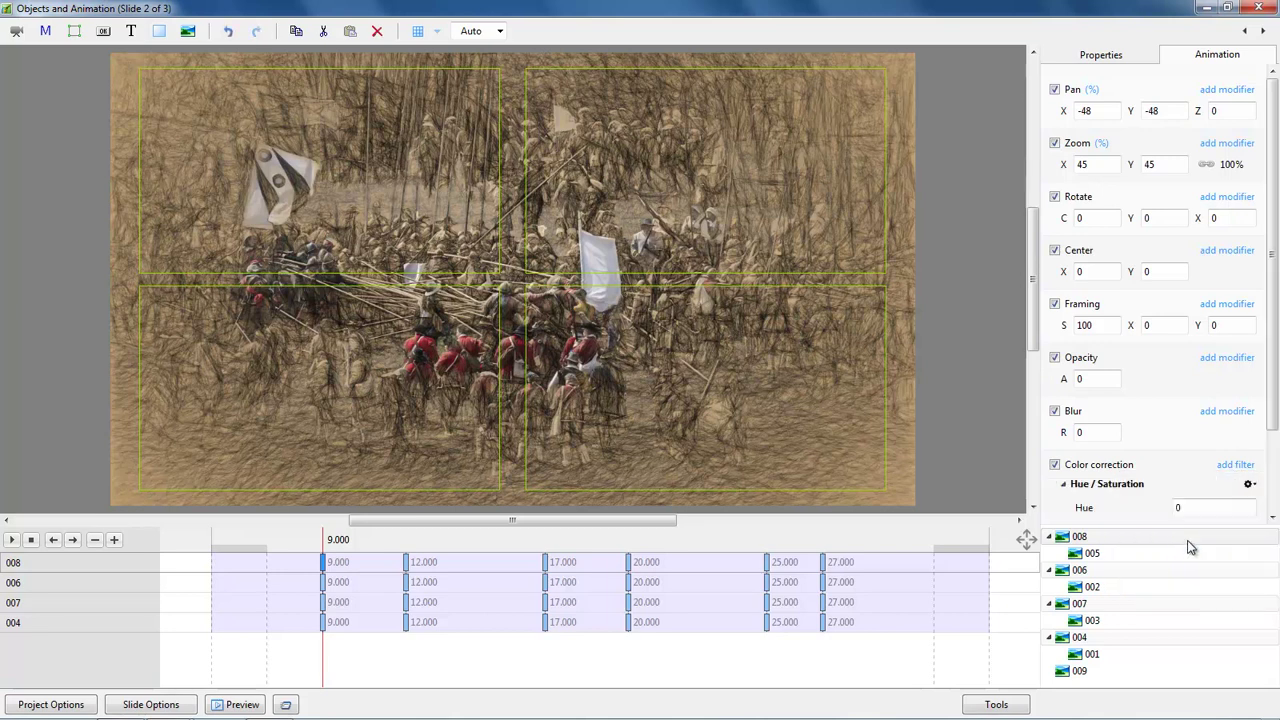
{"action": "scroll", "coordinate": [1150, 400], "scroll_direction": "down", "scroll_amount": 2}
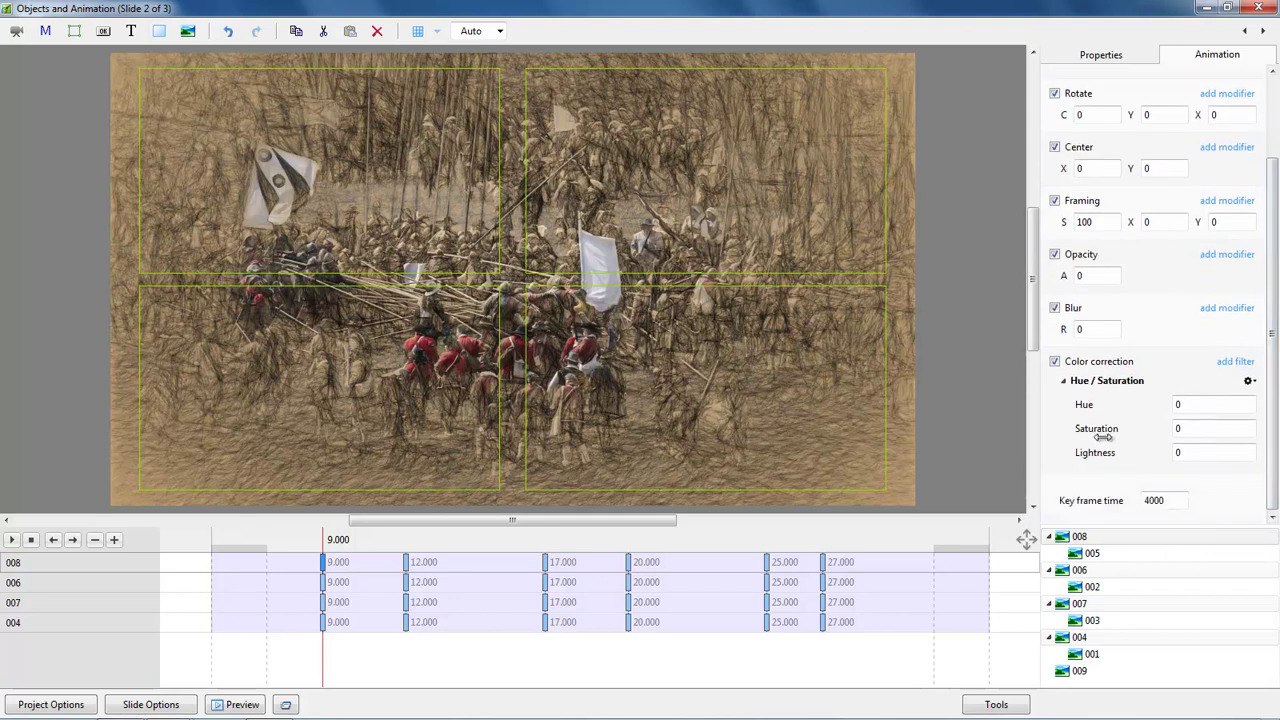
{"action": "left_click_drag", "start_coordinate": [1056, 428], "coordinate": [1003, 426]}
- Add a Hue / Saturation filter to object 006's 9-second key frame with Saturation at -100, enlarging the parameter area
{"action": "left_click", "coordinate": [322, 584]}
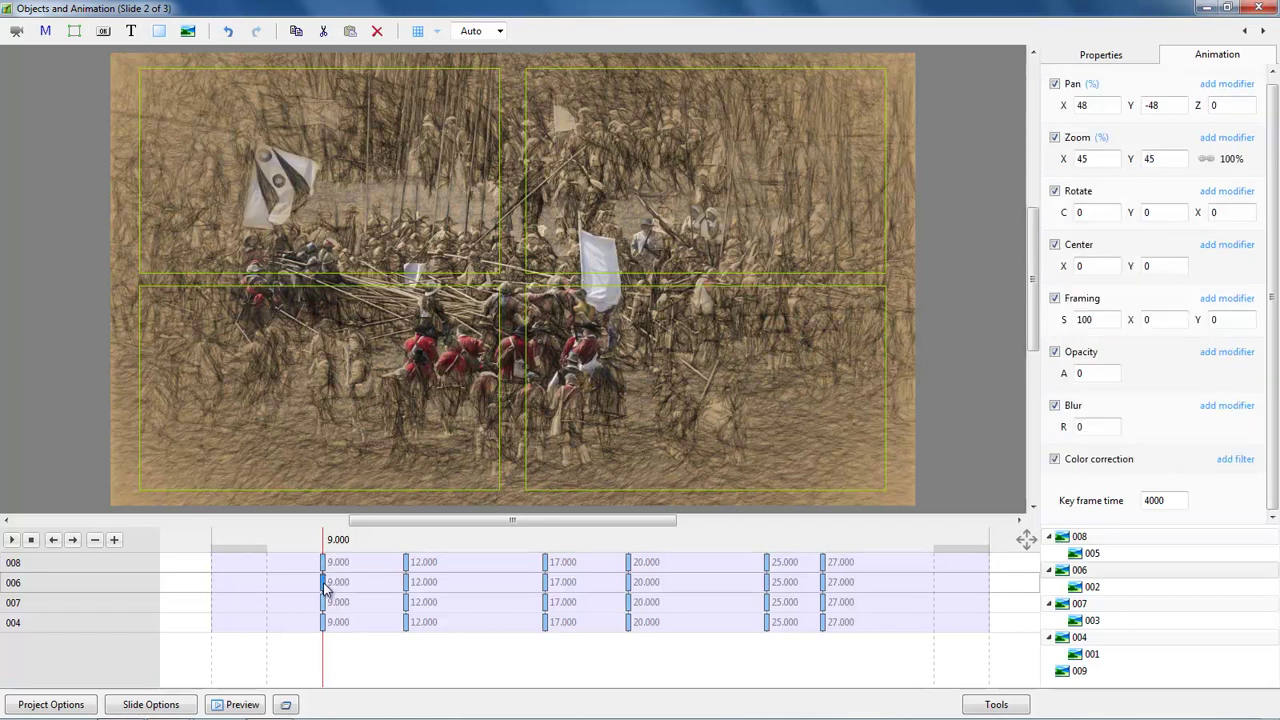
{"action": "left_click", "coordinate": [1233, 462]}
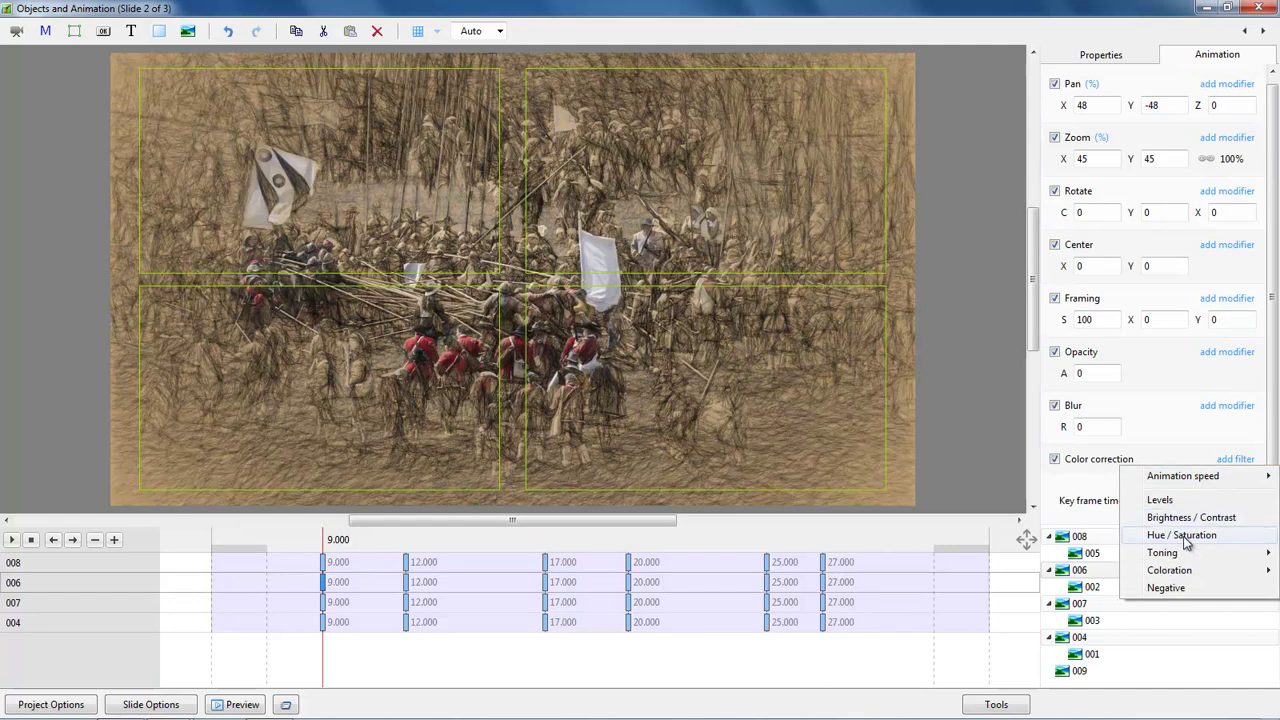
{"action": "left_click", "coordinate": [1185, 537]}
{"action": "left_click_drag", "start_coordinate": [1157, 526], "coordinate": [1160, 597]}
{"action": "left_click_drag", "start_coordinate": [1105, 528], "coordinate": [943, 520]}
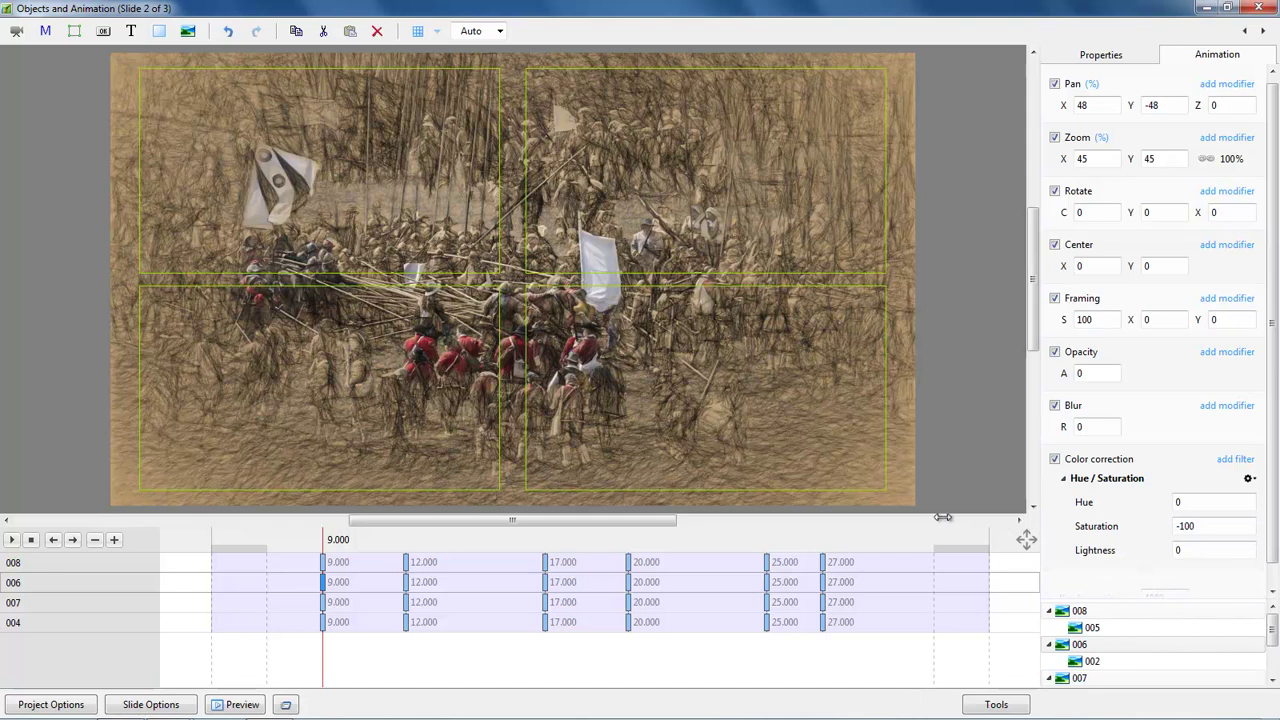
- Add a Hue / Saturation filter to object 007's 9-second key frame and fully reduce its saturation
{"action": "left_click", "coordinate": [323, 604]}
{"action": "left_click", "coordinate": [1242, 468]}
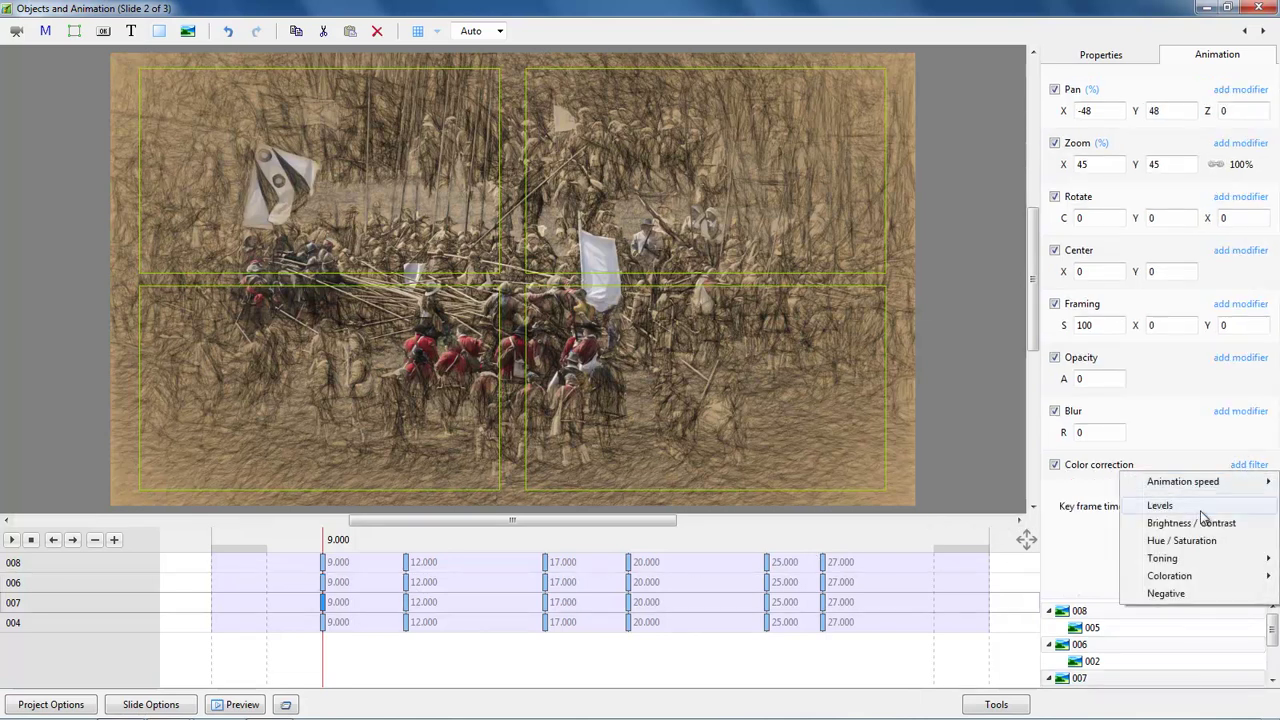
{"action": "left_click", "coordinate": [1172, 541]}
{"action": "left_click_drag", "start_coordinate": [1081, 532], "coordinate": [935, 530]}
- Desaturate object 004's 9-second key frame with a Hue / Saturation filter, collapse the filter settings and enlarge the object list again
{"action": "left_click", "coordinate": [323, 622]}
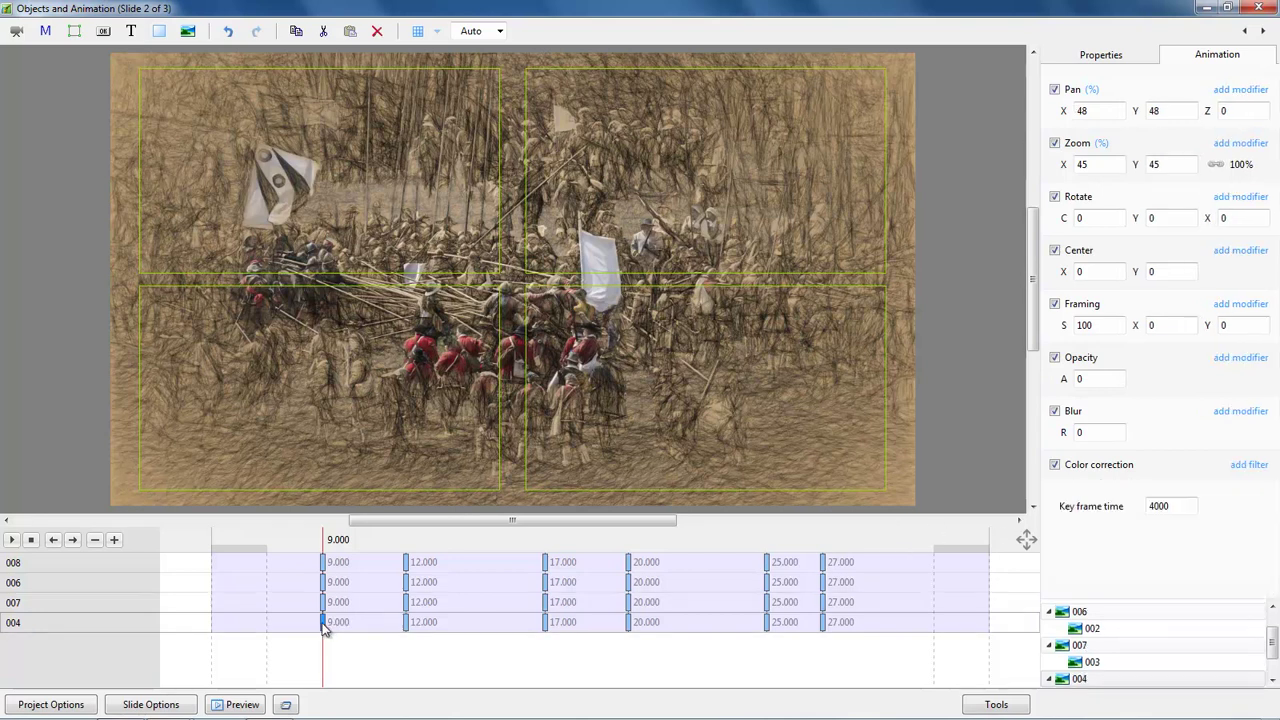
{"action": "left_click", "coordinate": [1248, 465]}
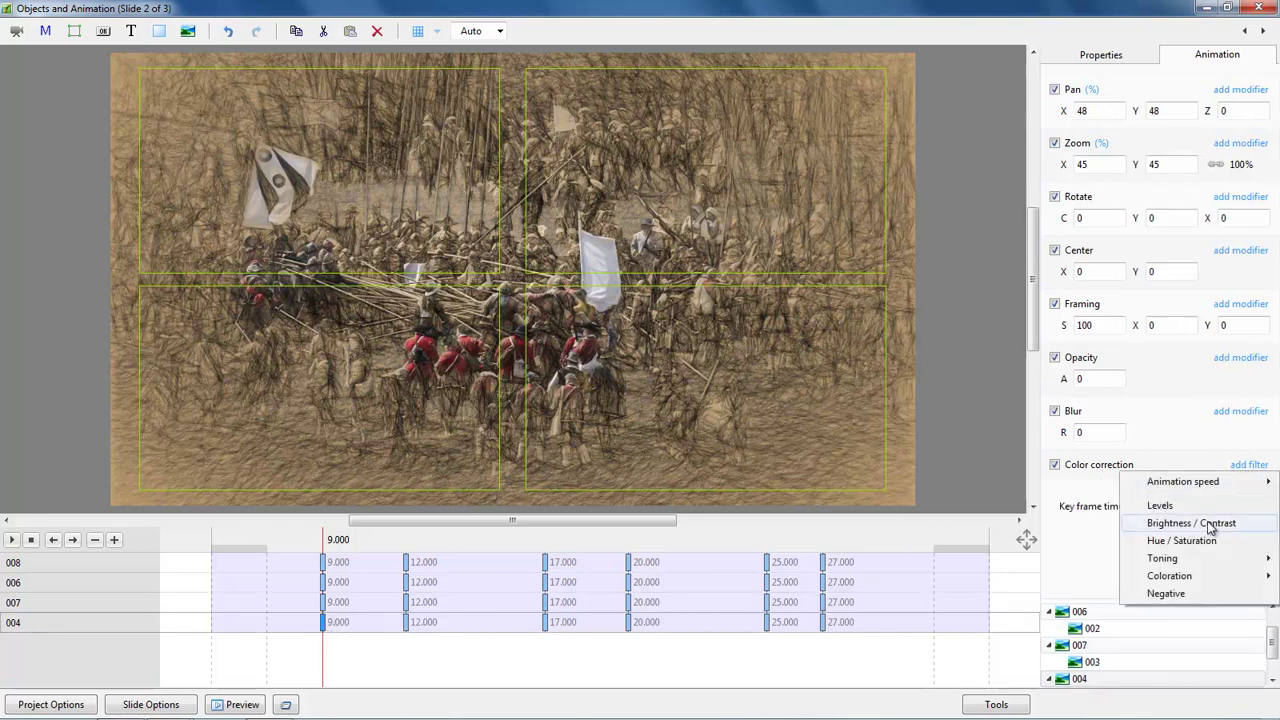
{"action": "left_click", "coordinate": [1182, 540]}
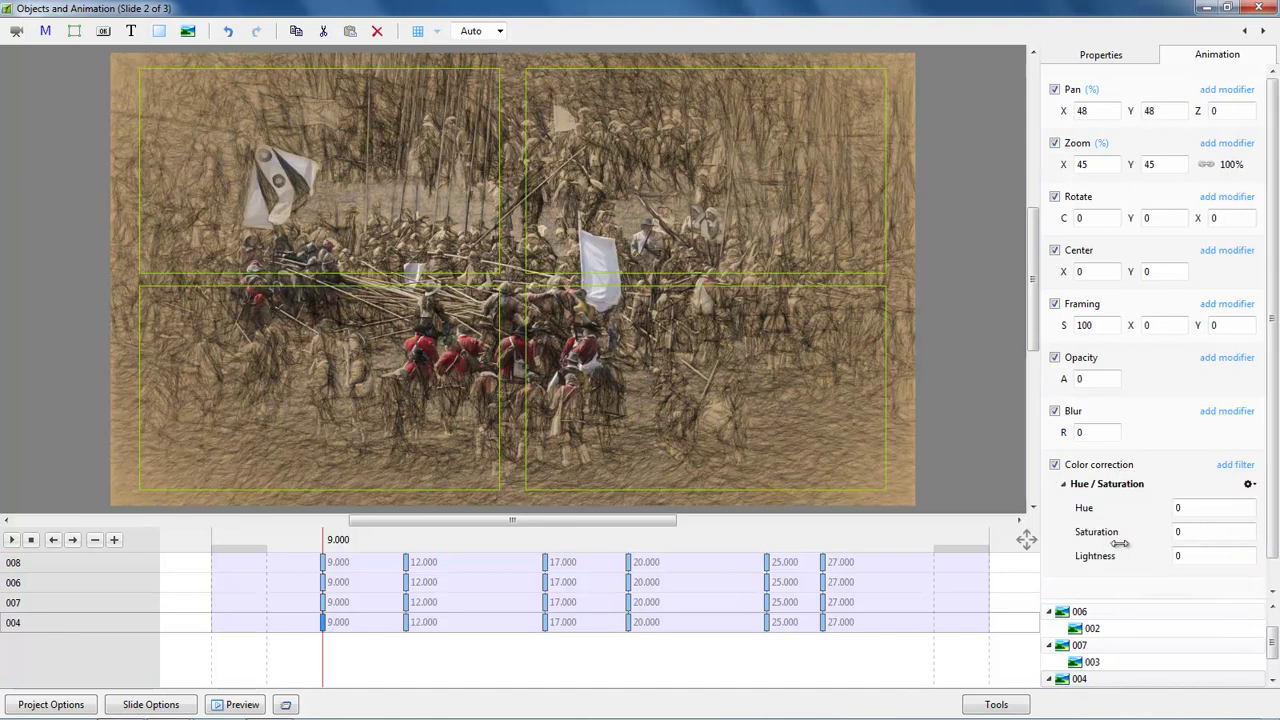
{"action": "left_click_drag", "start_coordinate": [1093, 534], "coordinate": [940, 530]}
{"action": "left_click", "coordinate": [1063, 484]}
{"action": "left_click_drag", "start_coordinate": [1160, 598], "coordinate": [1163, 528]}
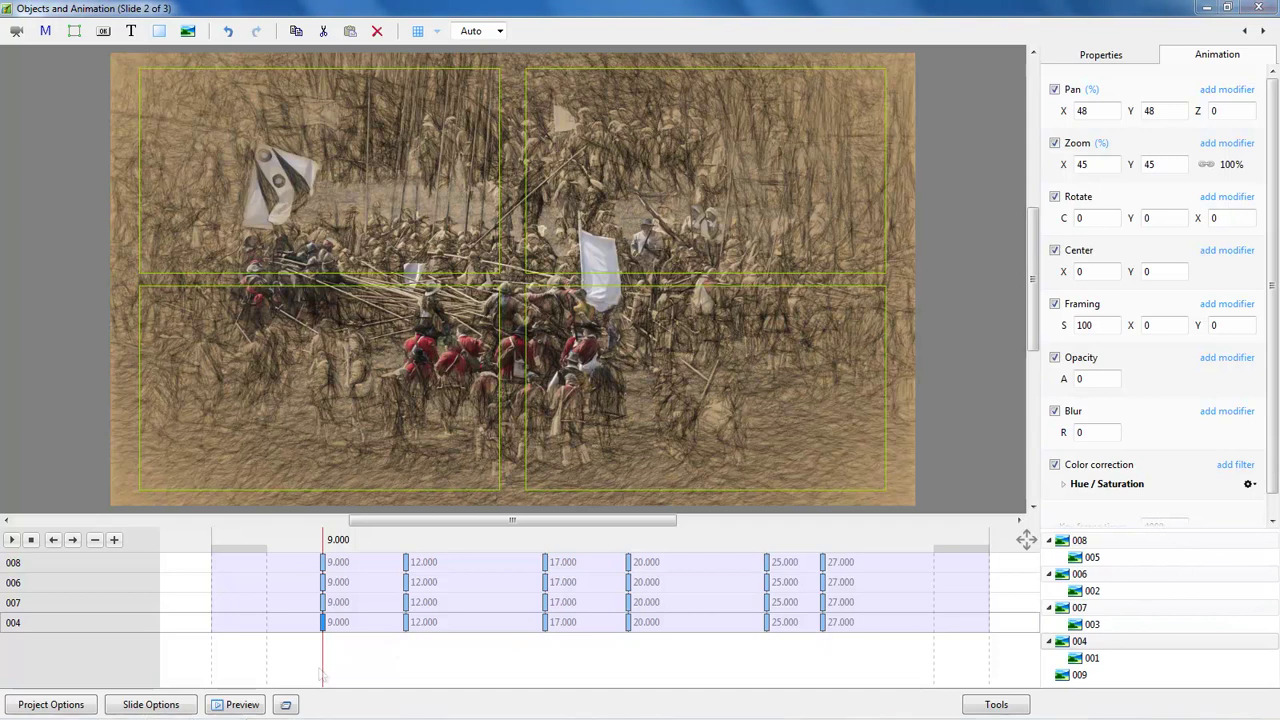
- Play the slide's animation from its start and pause at about 20.2 seconds
{"action": "left_click", "coordinate": [53, 540]}
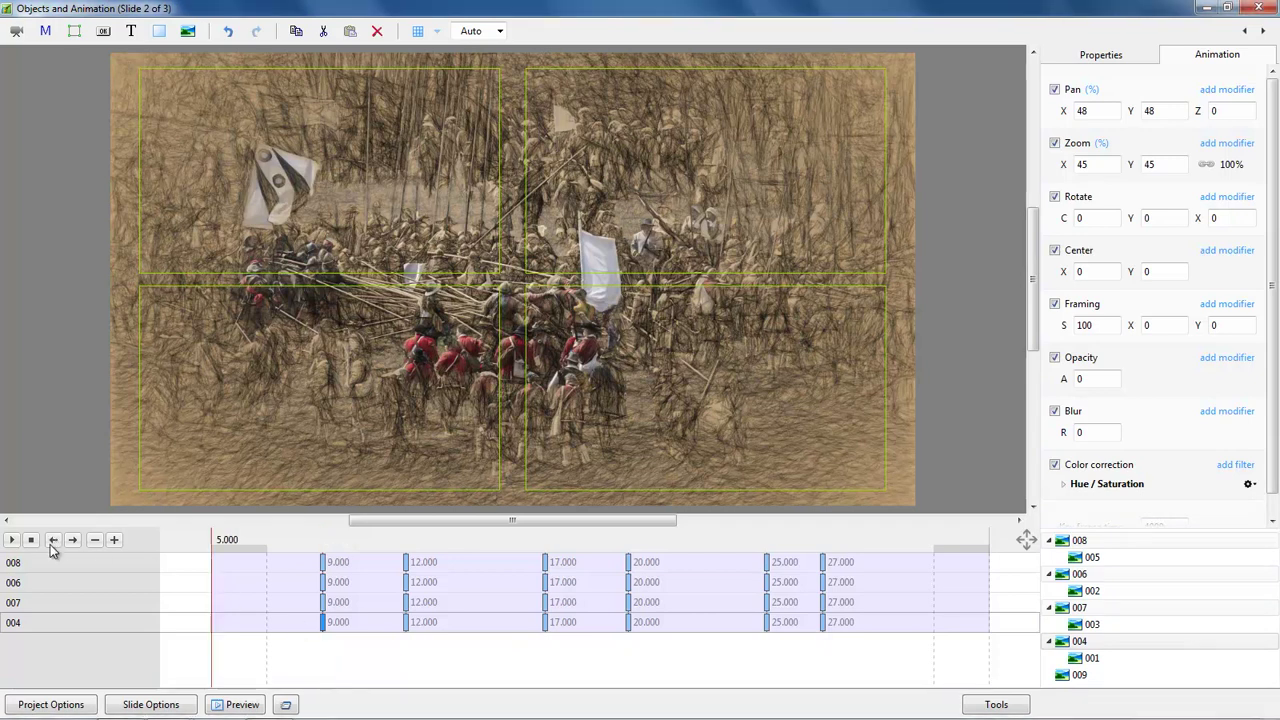
{"action": "left_click", "coordinate": [11, 540]}
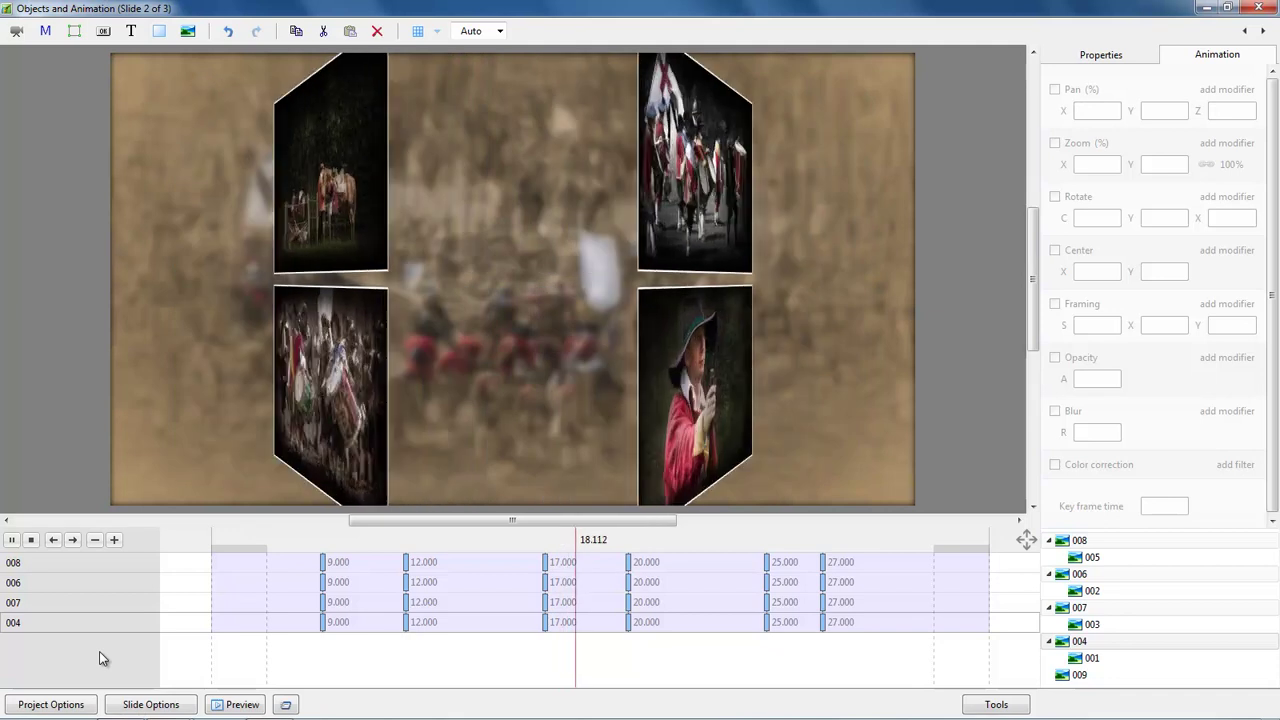
{"action": "key", "text": "space"}
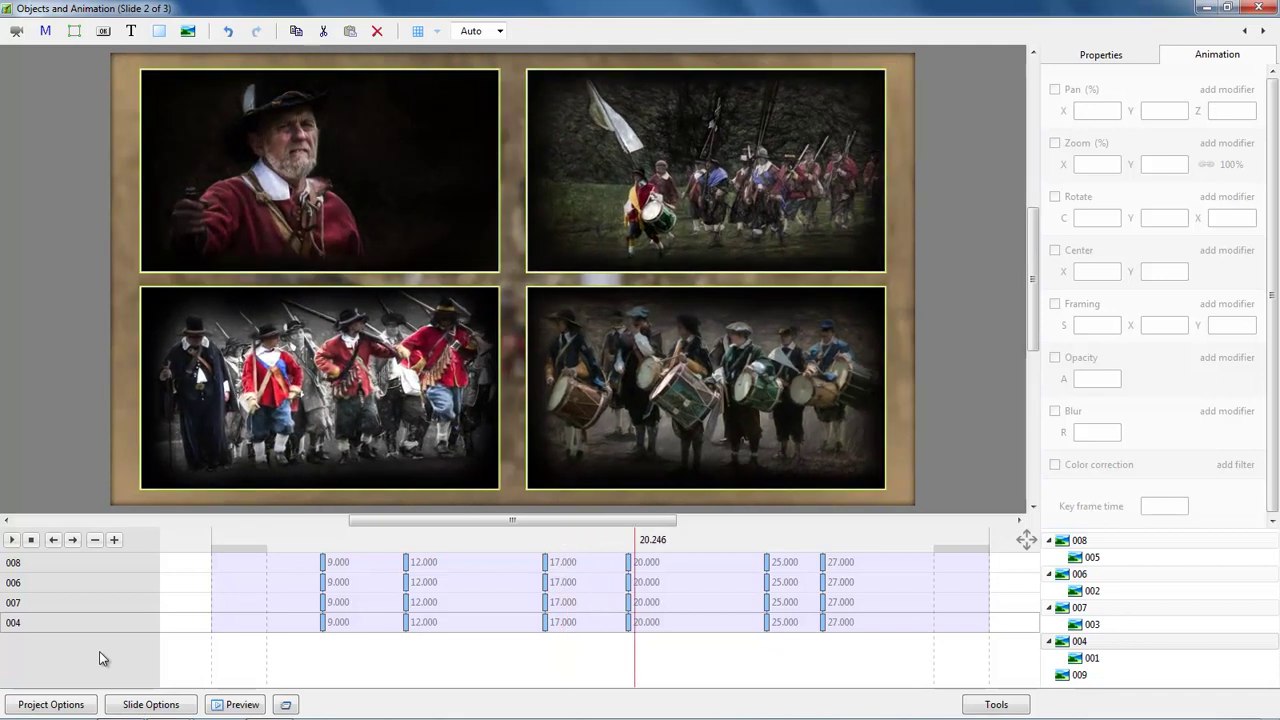
- Compare the Color correction settings of object 008's 9-second and 12-second key frames
{"action": "left_click", "coordinate": [322, 566]}
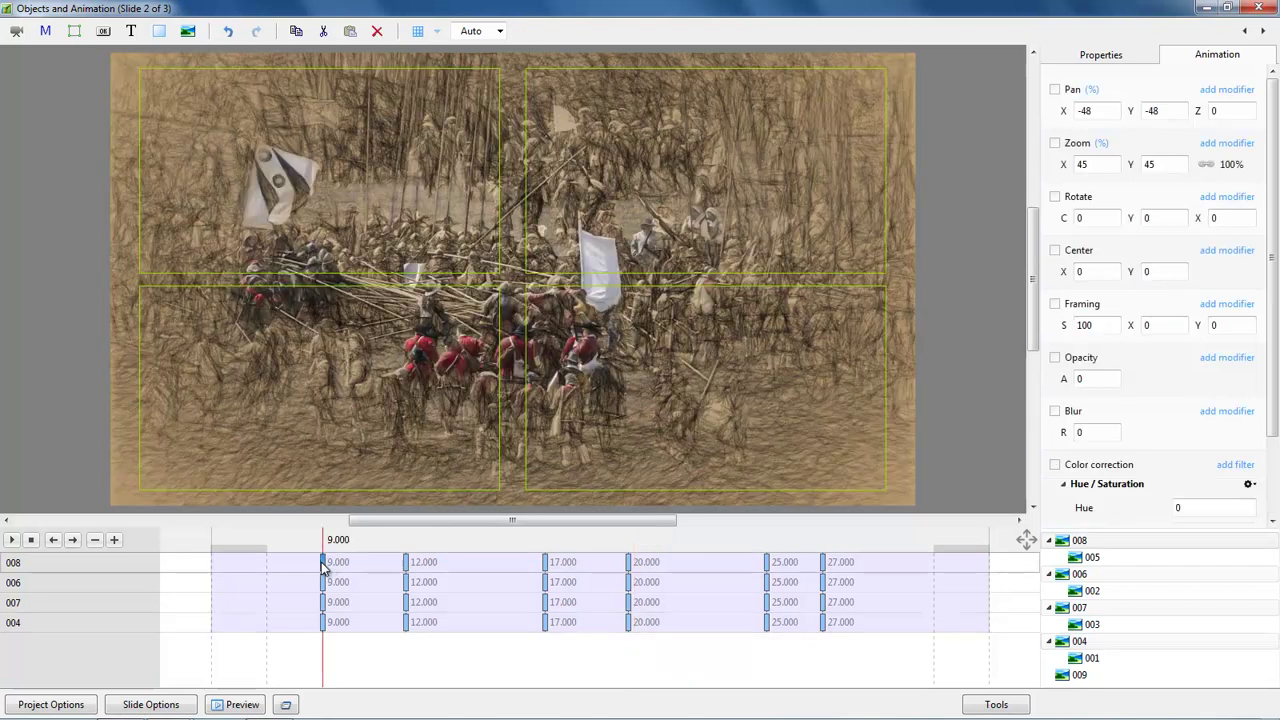
{"action": "left_click", "coordinate": [406, 566]}
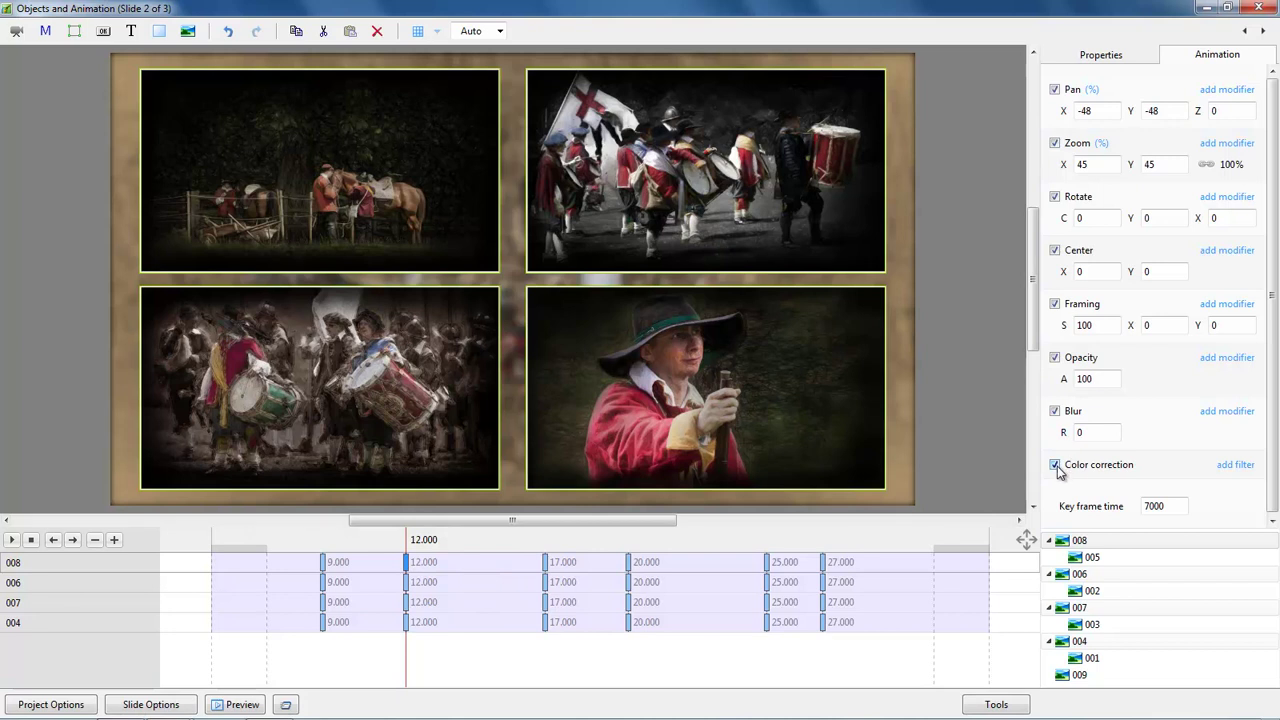
- Raise the opacity of object 008's 9-second key frame to 100 to preview its desaturation, and return it to 0
{"action": "left_click", "coordinate": [322, 566]}
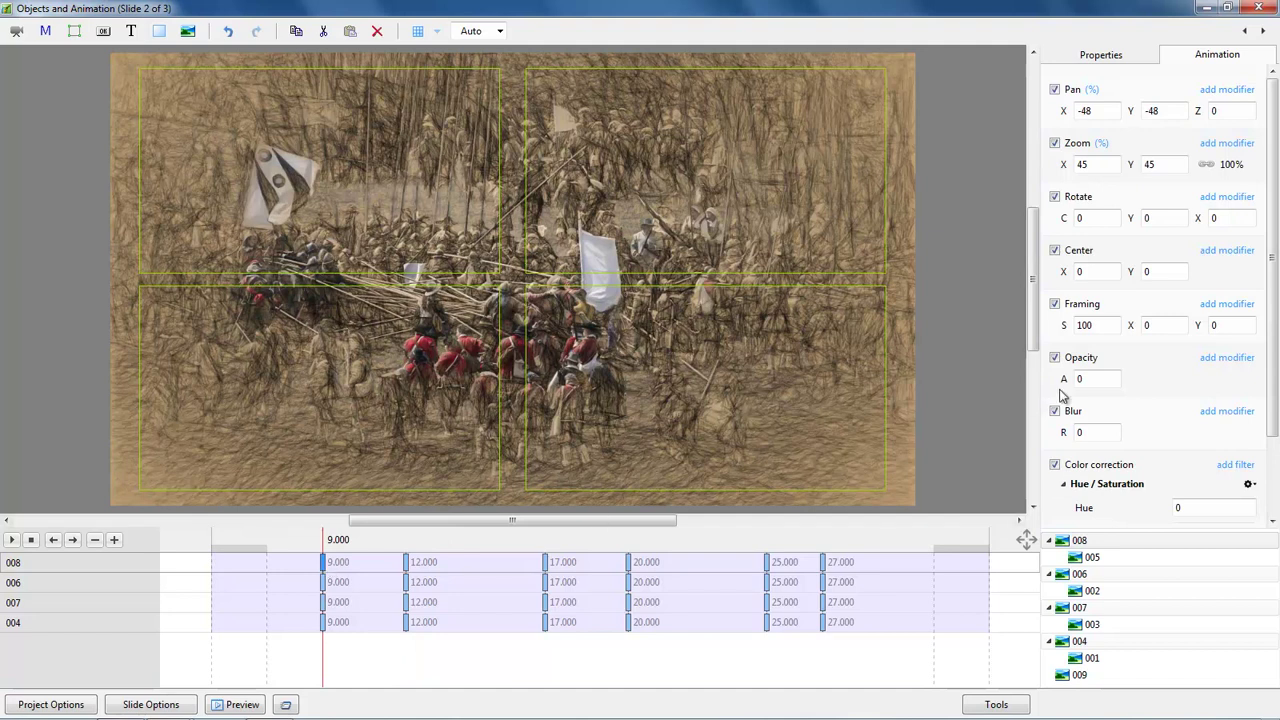
{"action": "left_click_drag", "start_coordinate": [1066, 380], "coordinate": [1166, 381]}
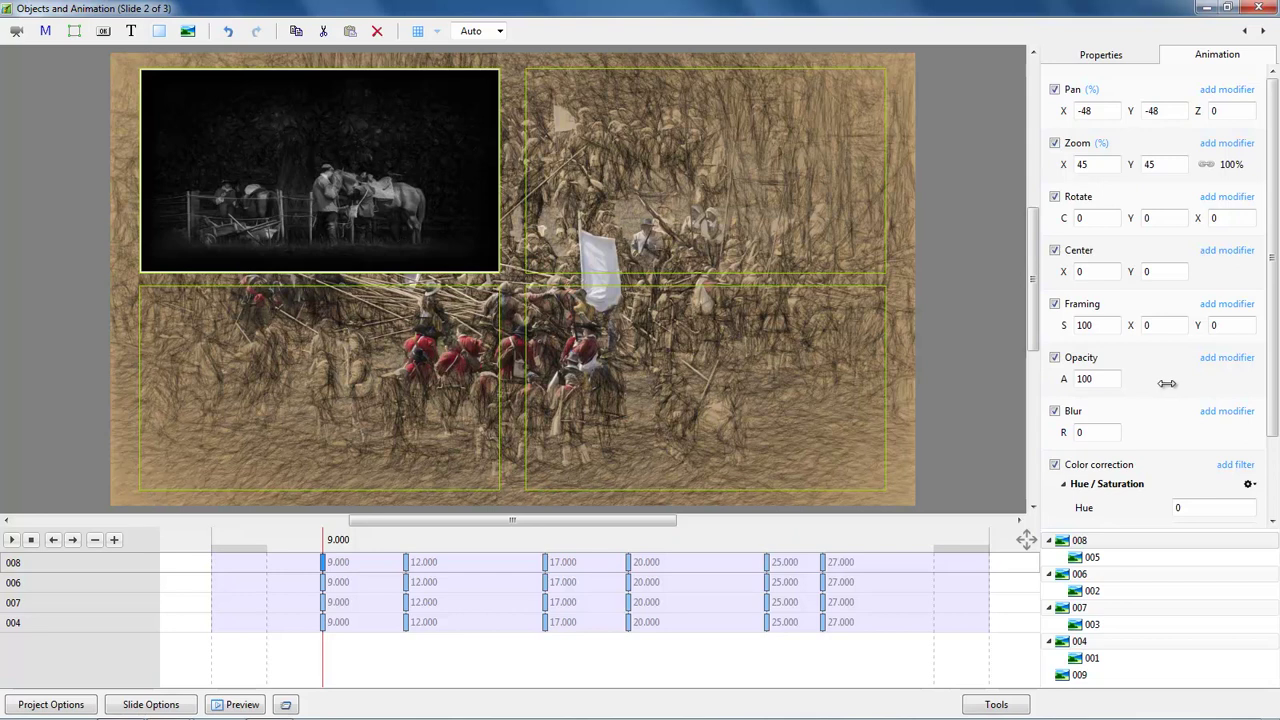
{"action": "left_click_drag", "start_coordinate": [1166, 383], "coordinate": [1064, 384]}
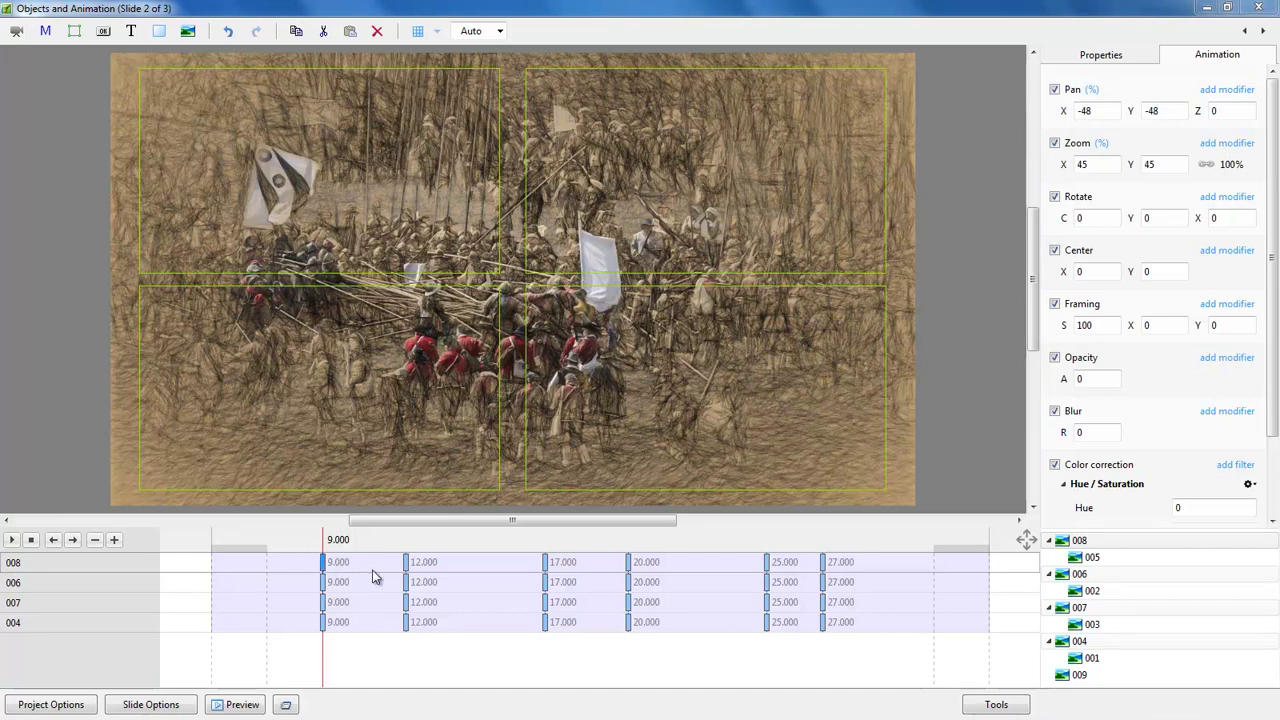
- Disable Color correction on the 12 to 27-second key frames of all four objects and replay the animation from the start
{"action": "left_click", "coordinate": [407, 565]}
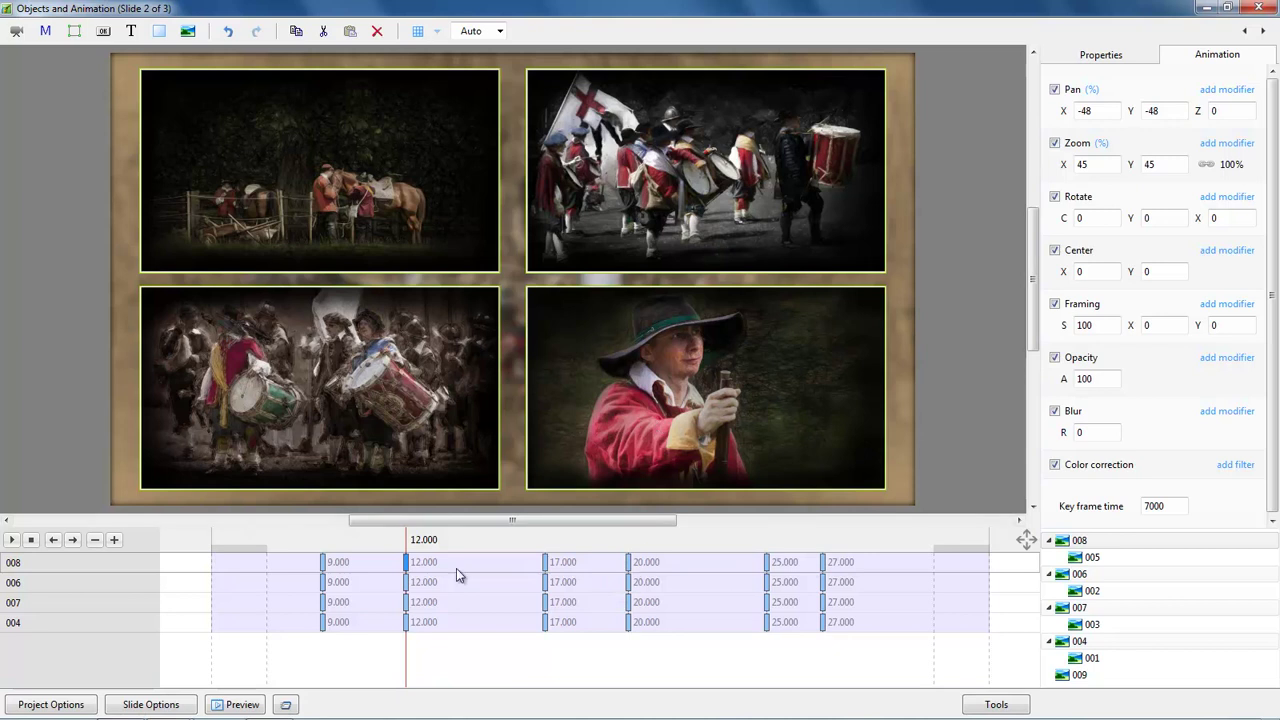
{"action": "left_click", "coordinate": [822, 626]}
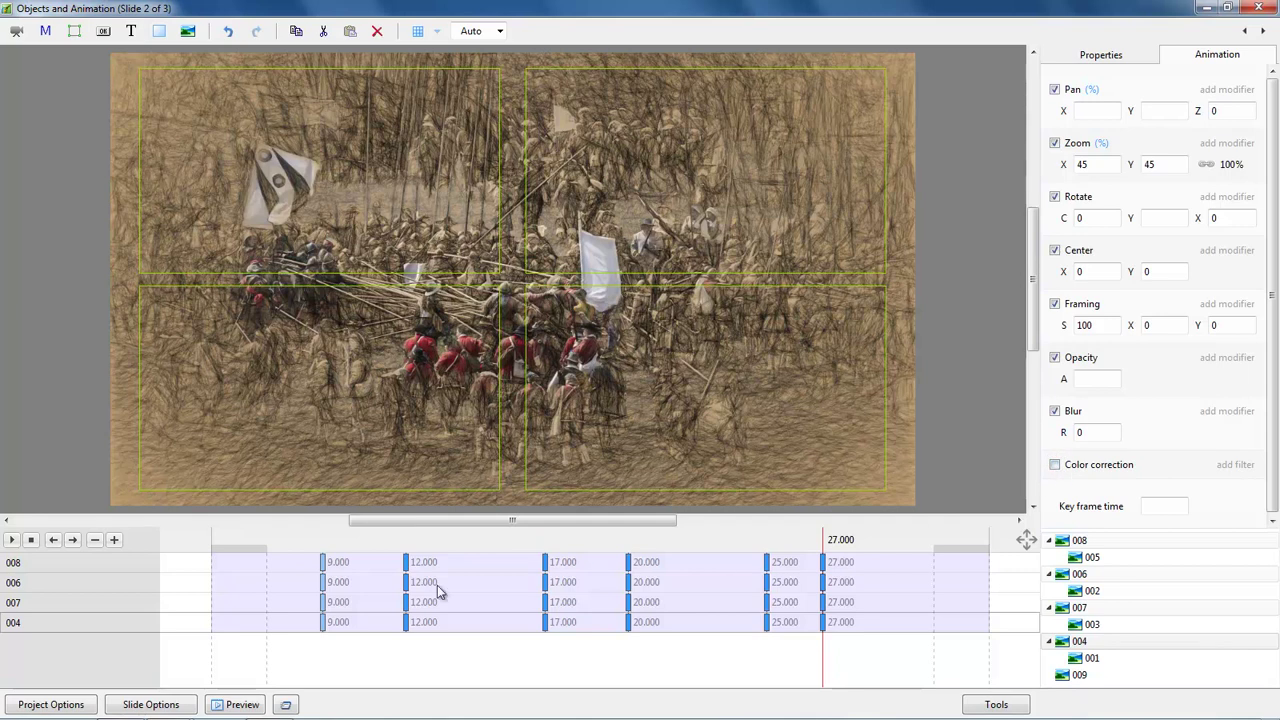
{"action": "left_click", "coordinate": [211, 573]}
{"action": "left_click", "coordinate": [12, 540]}
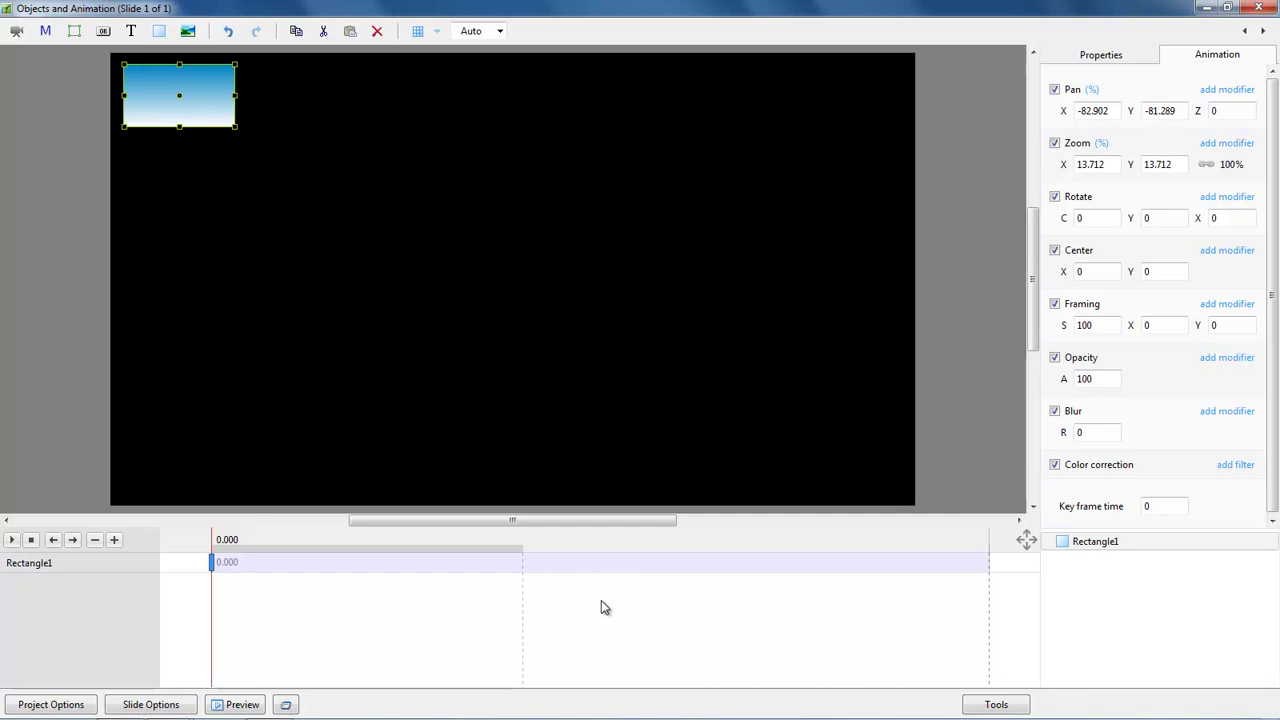
- Add three non-cloned key frames to Rectangle1 at 5, 2.5 and 3.75 seconds
{"action": "key", "text": "Insert"}
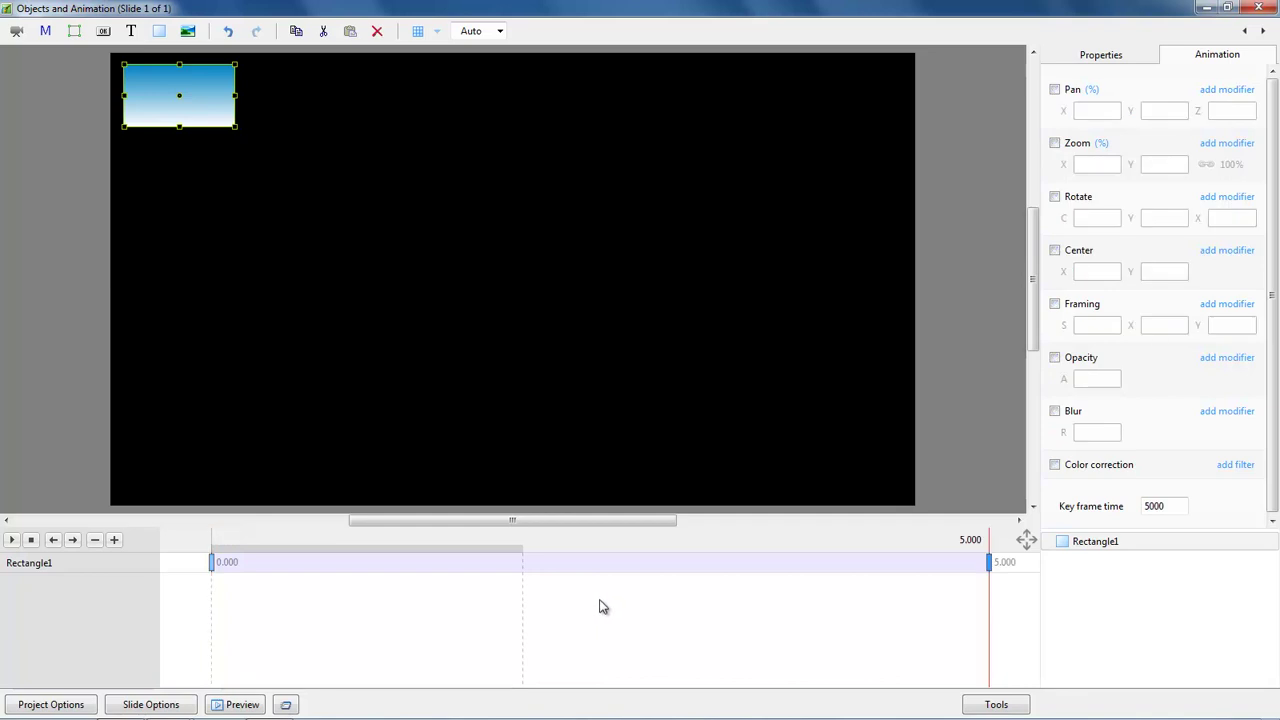
{"action": "key", "text": "Insert"}
{"action": "key", "text": "Insert"}
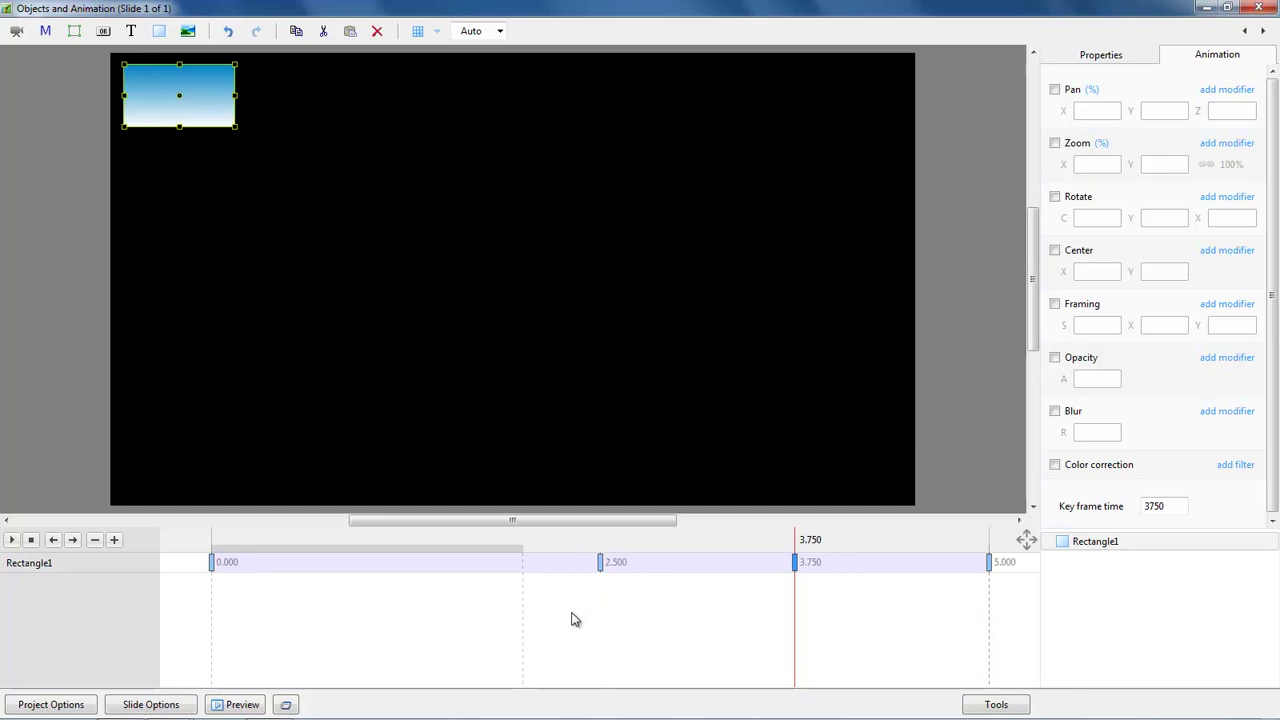
- Enable only Pan on Rectangle1's 2.5-second key frame and raise its X value to about 82.1
{"action": "left_click", "coordinate": [212, 563]}
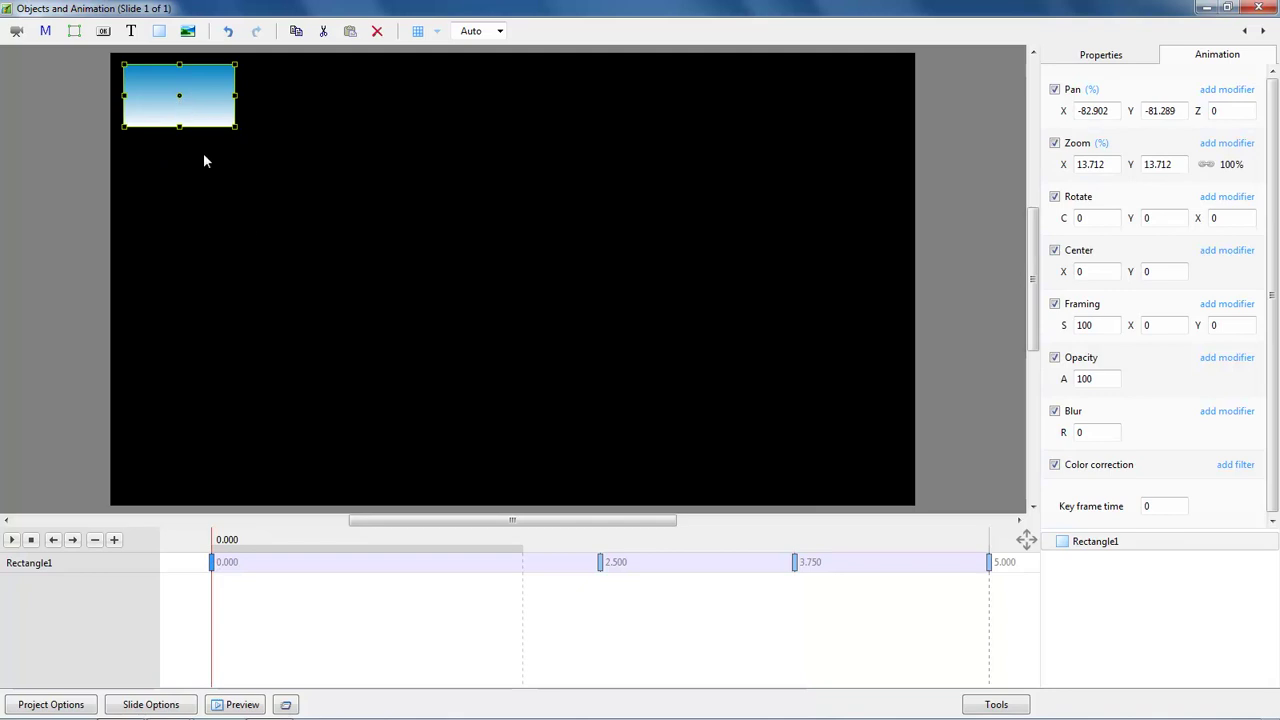
{"action": "left_click", "coordinate": [601, 562]}
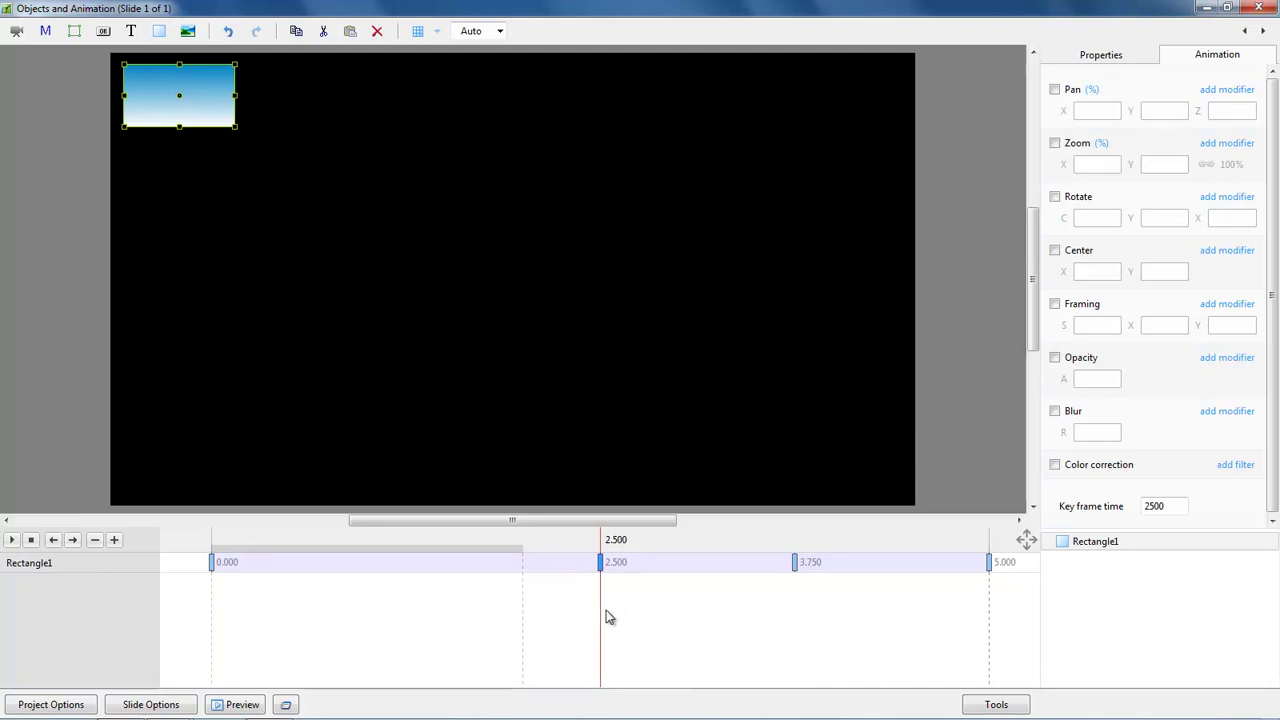
{"action": "left_click", "coordinate": [1054, 90]}
{"action": "left_click_drag", "start_coordinate": [1095, 111], "coordinate": [1185, 126]}
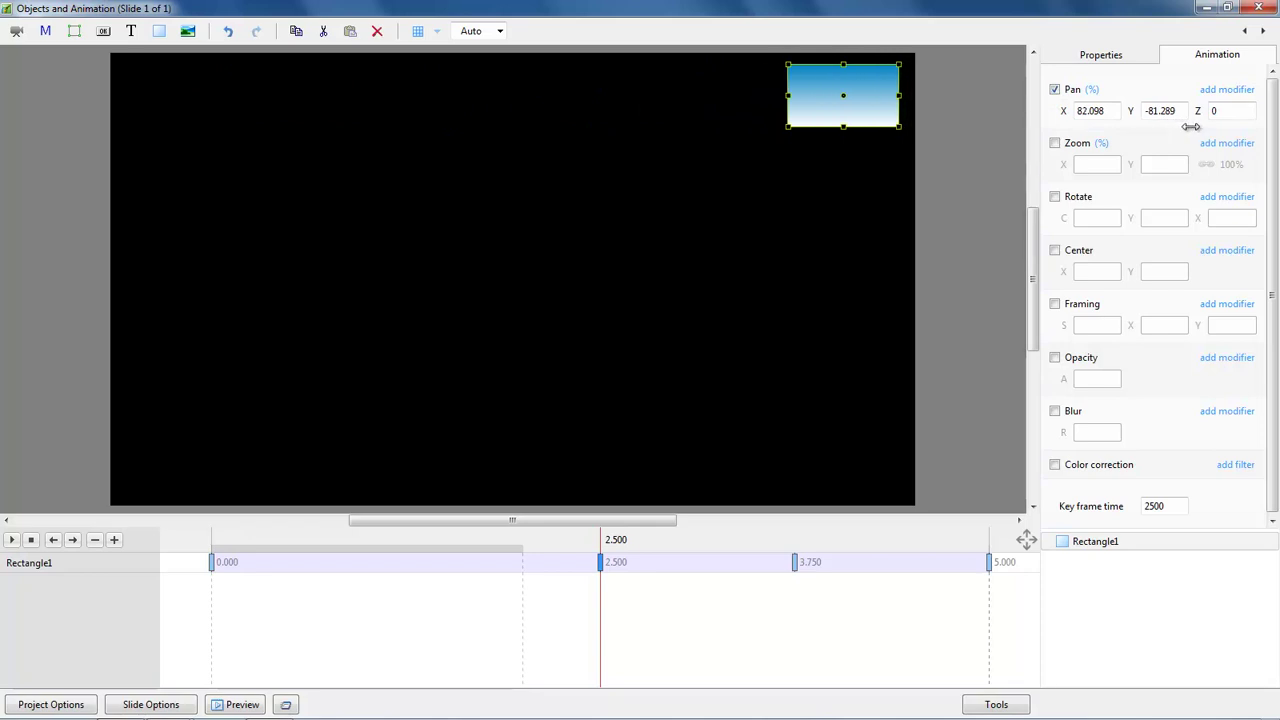
- Enable only Pan on Rectangle1's 3.75-second key frame and move it to the slide's lower-right corner, about X 81.3, Y 79.2
{"action": "left_click", "coordinate": [795, 565]}
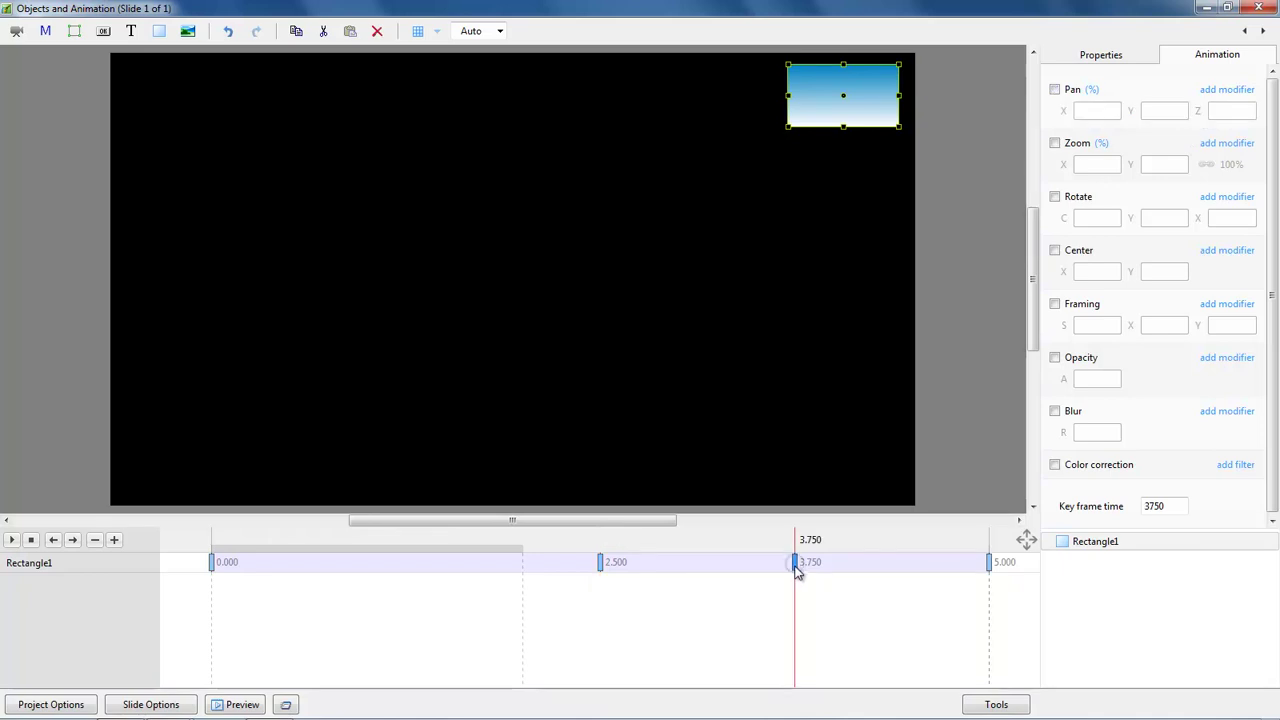
{"action": "left_click", "coordinate": [1055, 91]}
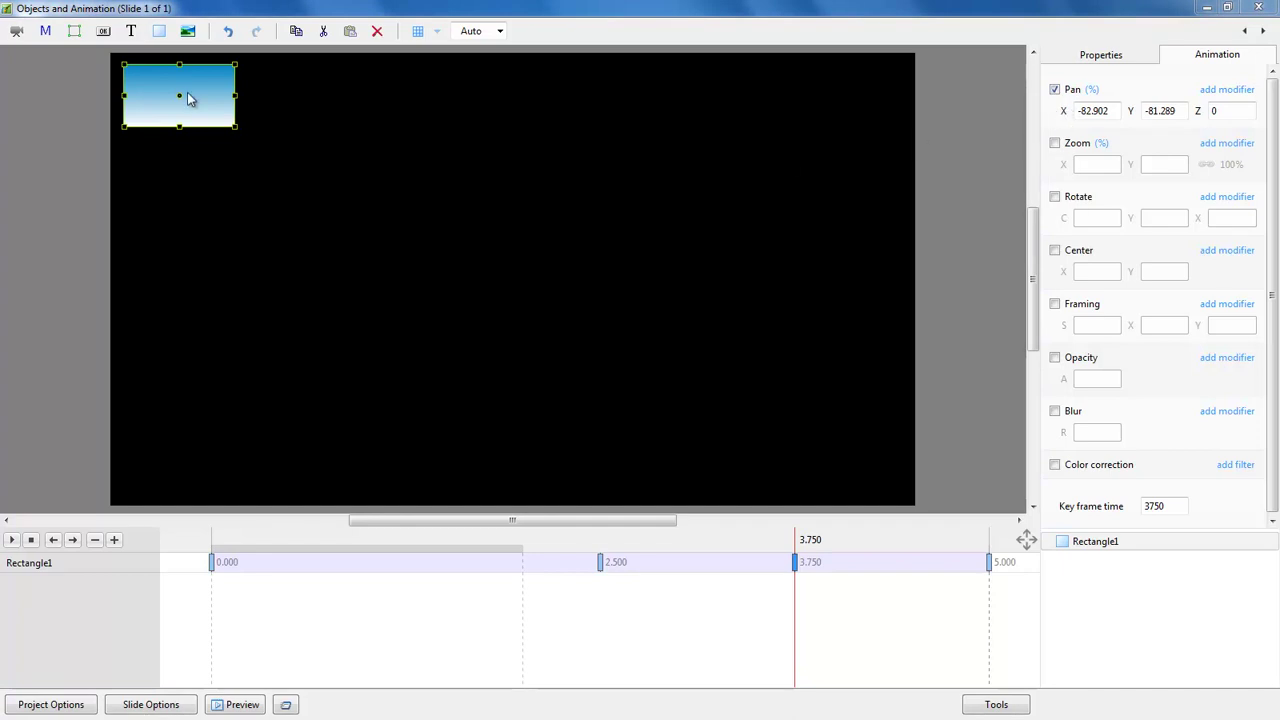
{"action": "left_click_drag", "start_coordinate": [179, 100], "coordinate": [833, 101]}
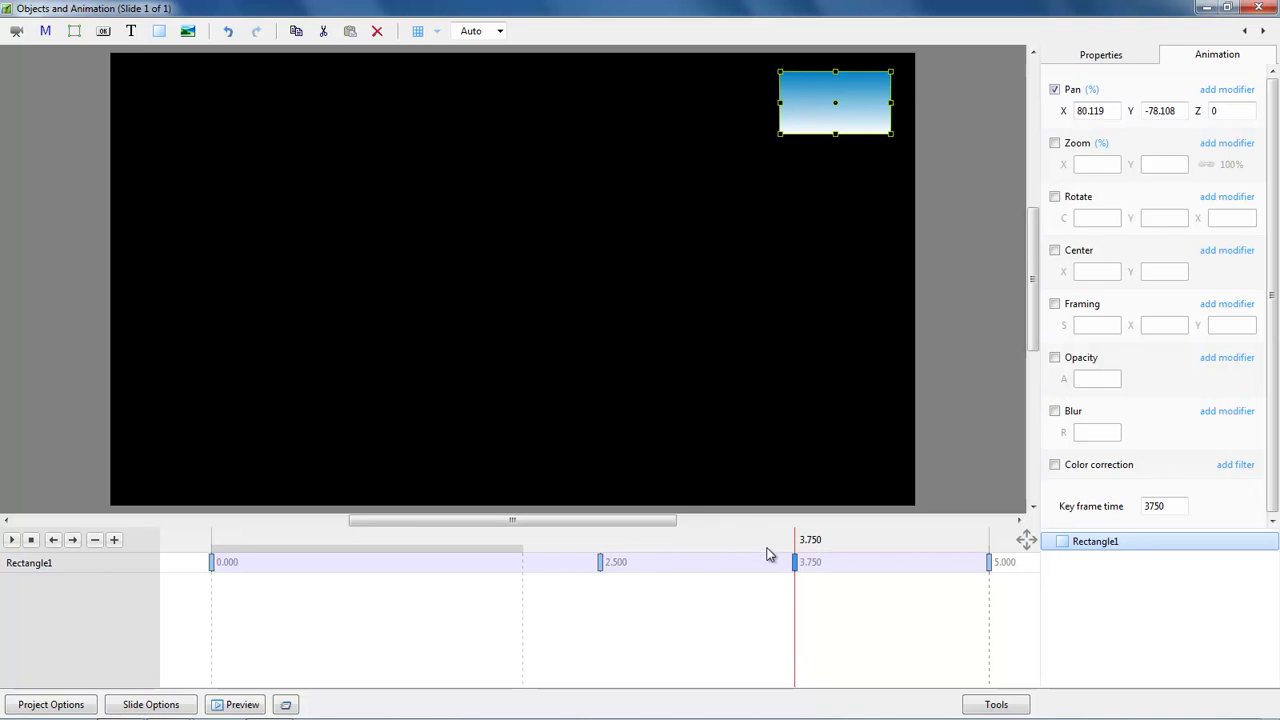
{"action": "left_click_drag", "start_coordinate": [838, 119], "coordinate": [836, 470]}
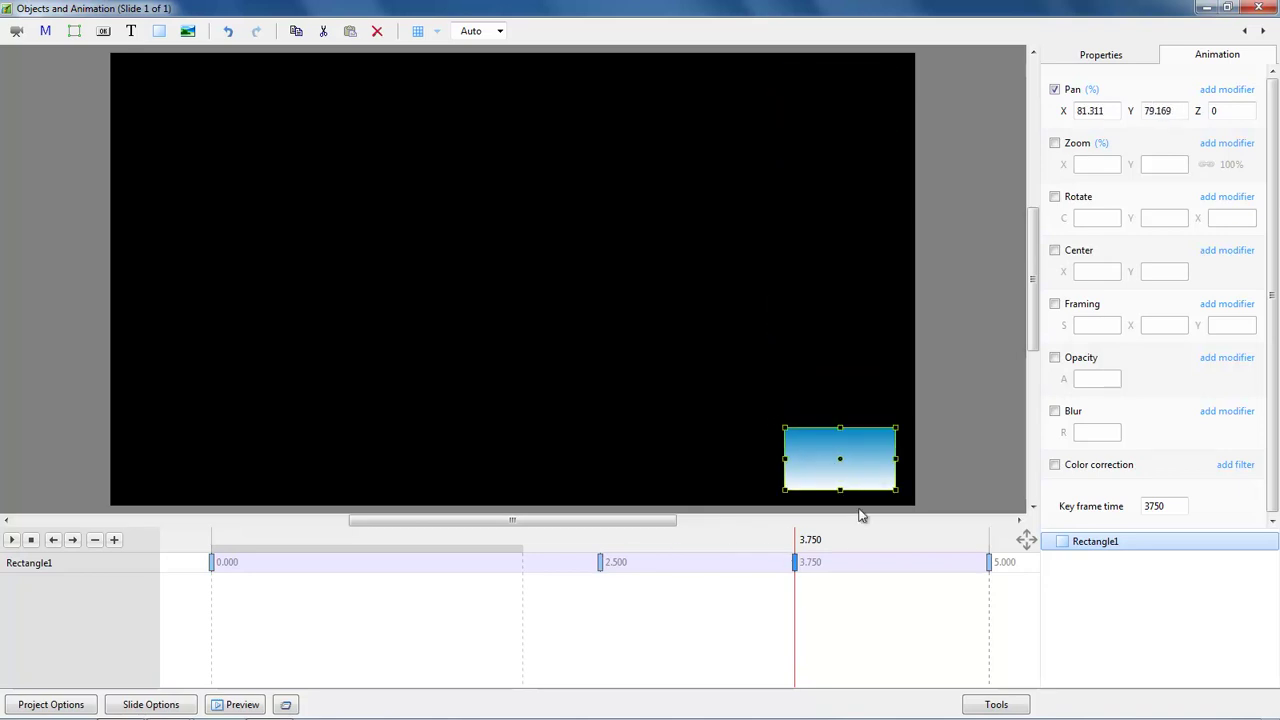
- Enable only Pan on the 5-second key frame, move Rectangle1 to about X -82.7, Y 79.5, and play the animation from the start
{"action": "left_click", "coordinate": [990, 563]}
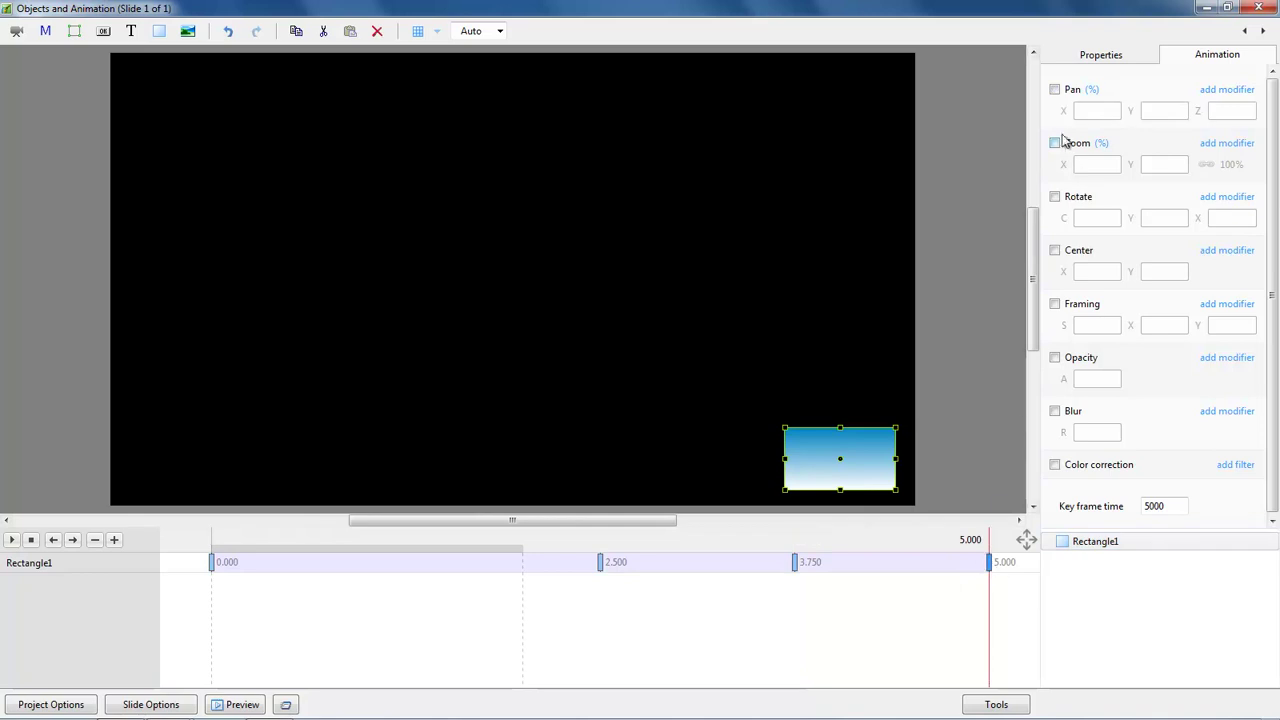
{"action": "left_click", "coordinate": [1055, 91]}
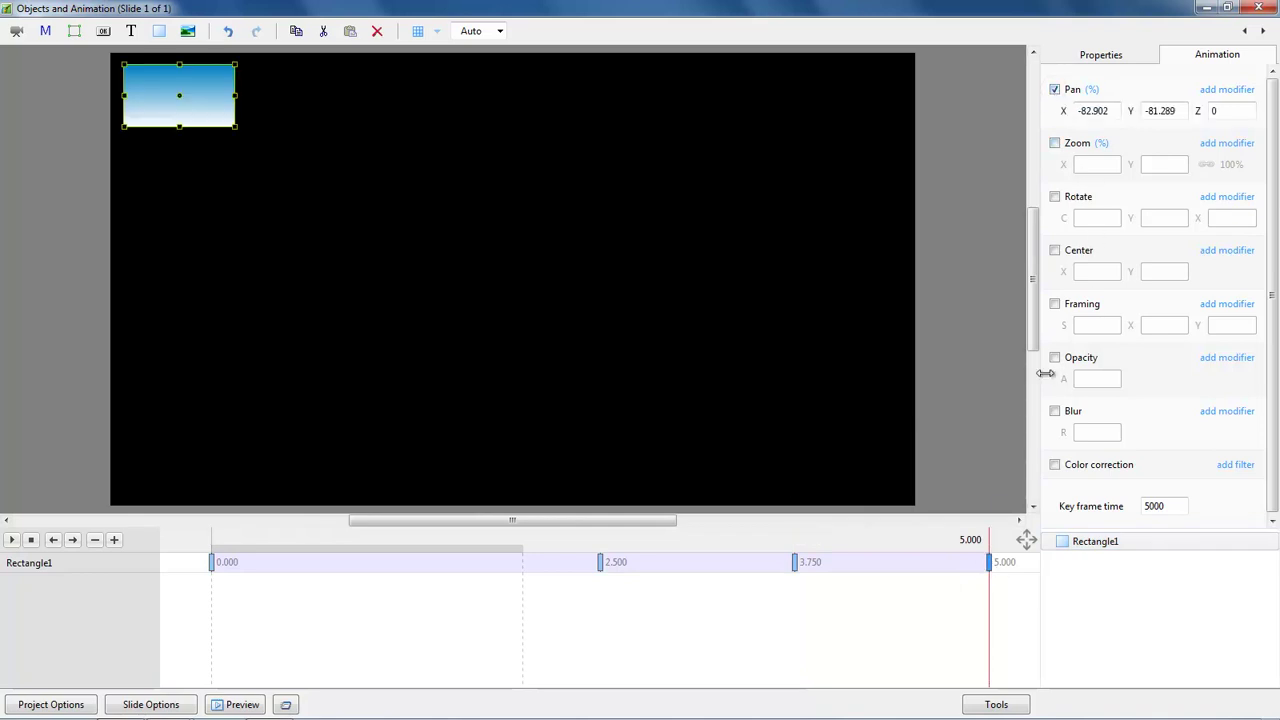
{"action": "left_click_drag", "start_coordinate": [178, 100], "coordinate": [182, 462]}
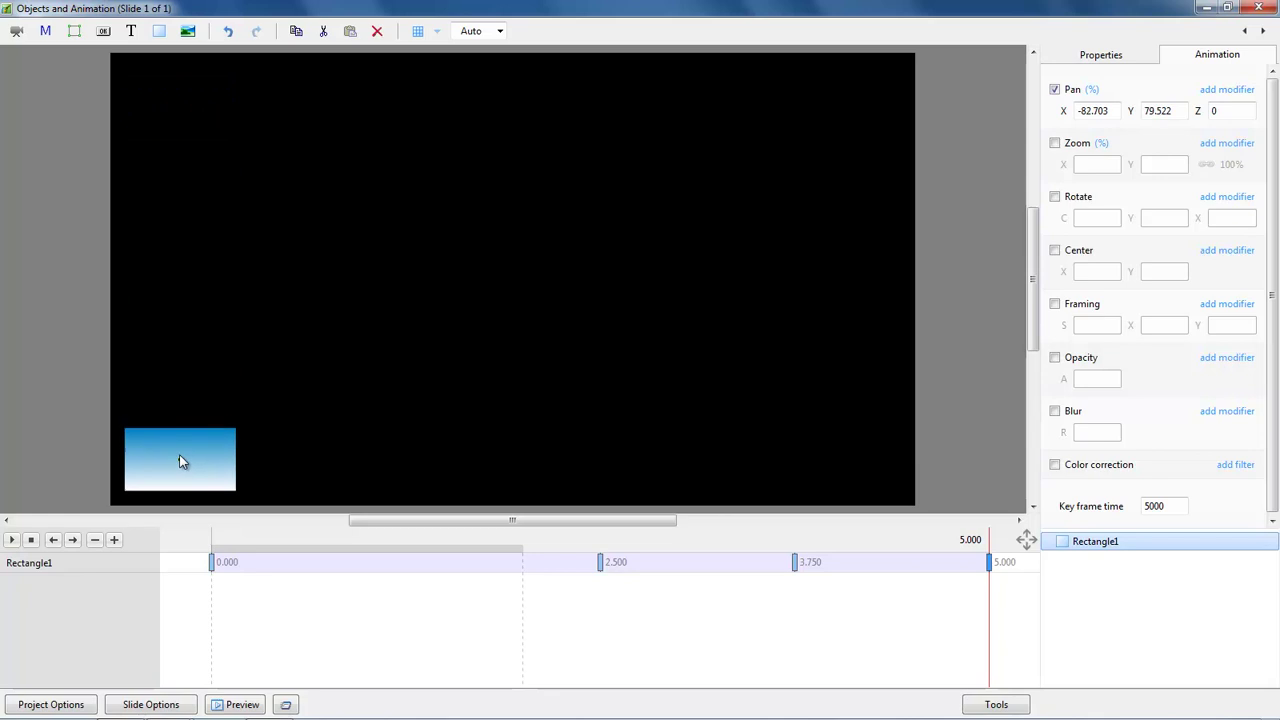
{"action": "left_click", "coordinate": [210, 564]}
{"action": "left_click", "coordinate": [12, 540]}
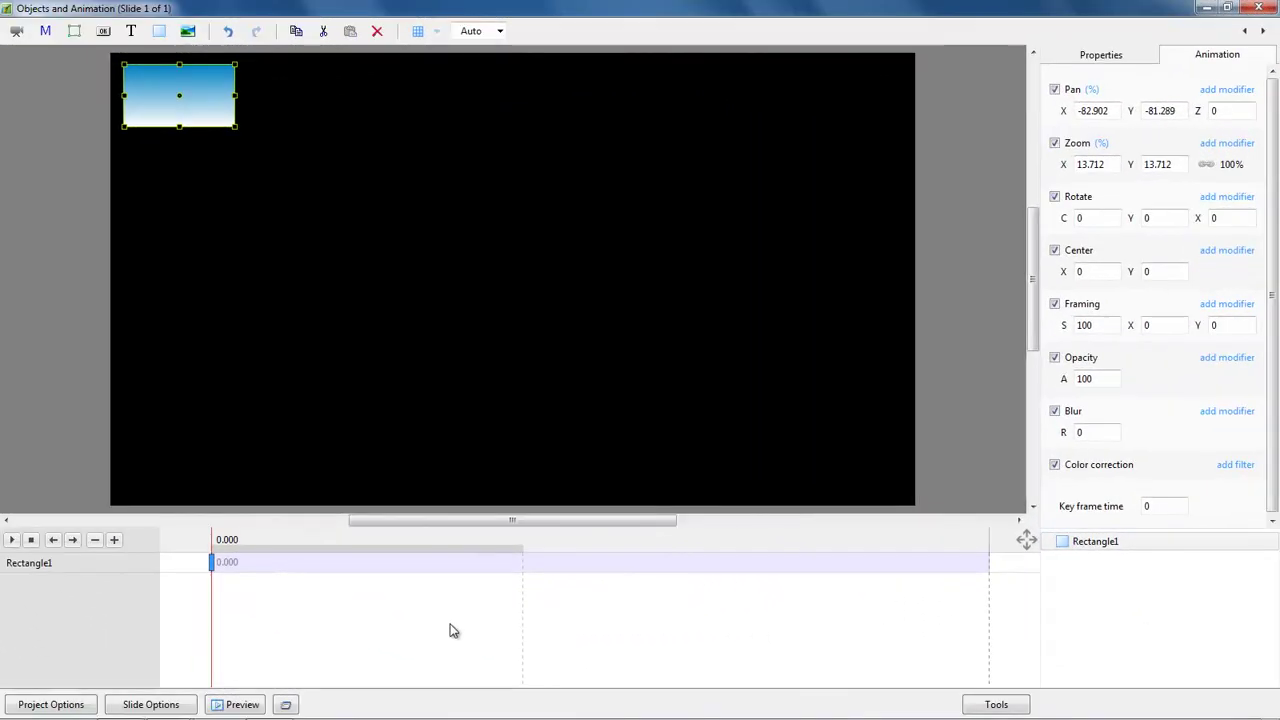
- Add a key frame to Rectangle1 at 2.182 seconds and move it to the slide's upper-right corner, about X 82.1, Y -82.4
{"action": "left_click", "coordinate": [553, 566]}
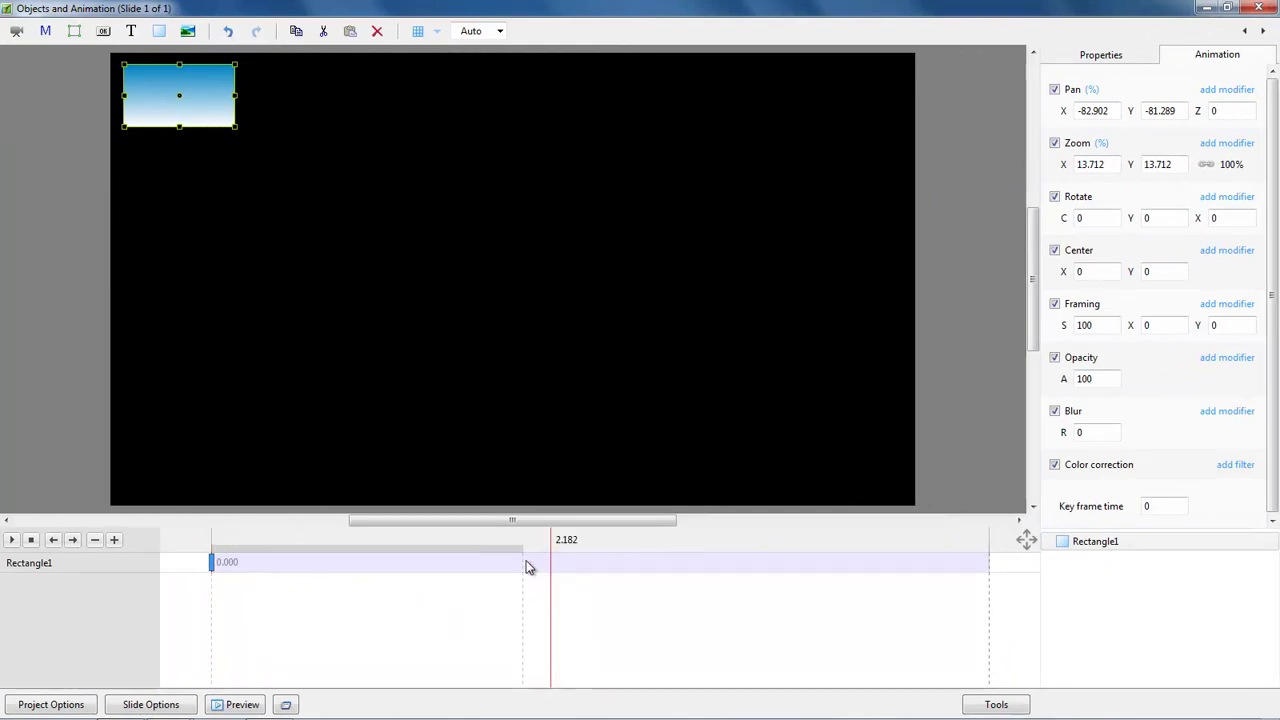
{"action": "key", "text": "Insert"}
{"action": "left_click_drag", "start_coordinate": [175, 100], "coordinate": [842, 92]}
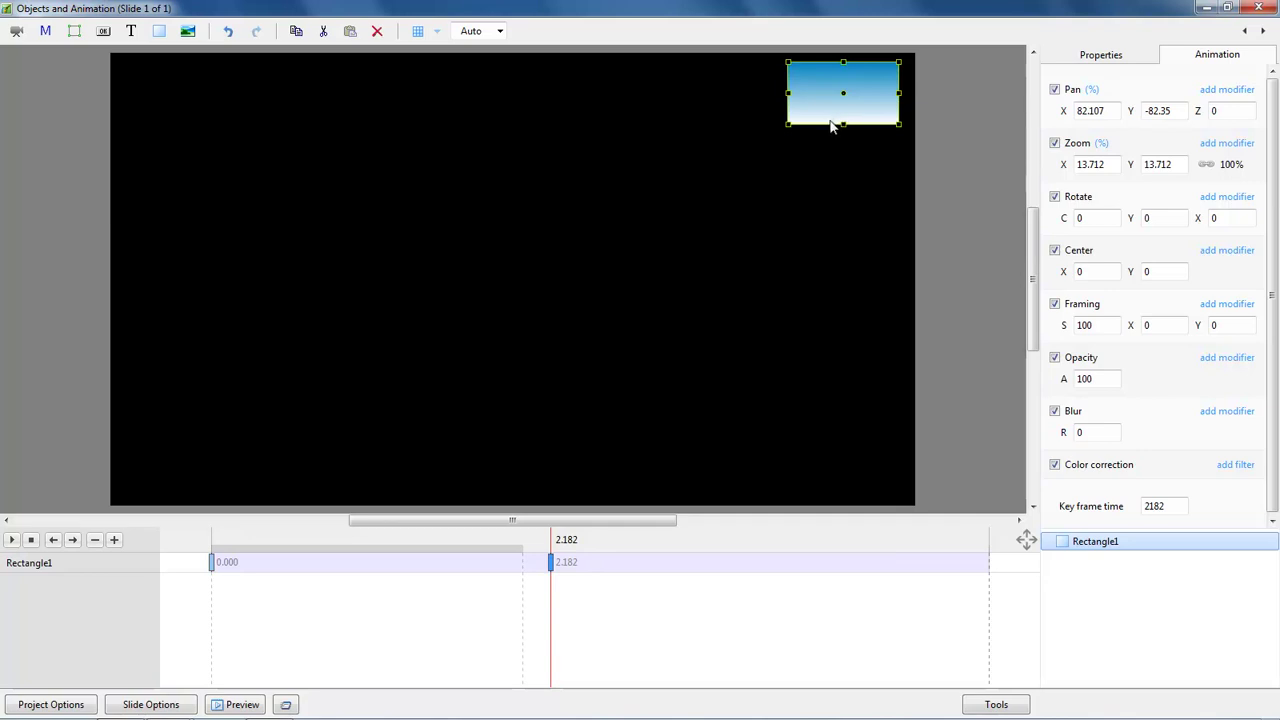
- Add a key frame at about 3.17 seconds and move Rectangle1 to the slide's lower-right corner, about X 83.1, Y 78.1
{"action": "left_click", "coordinate": [704, 570]}
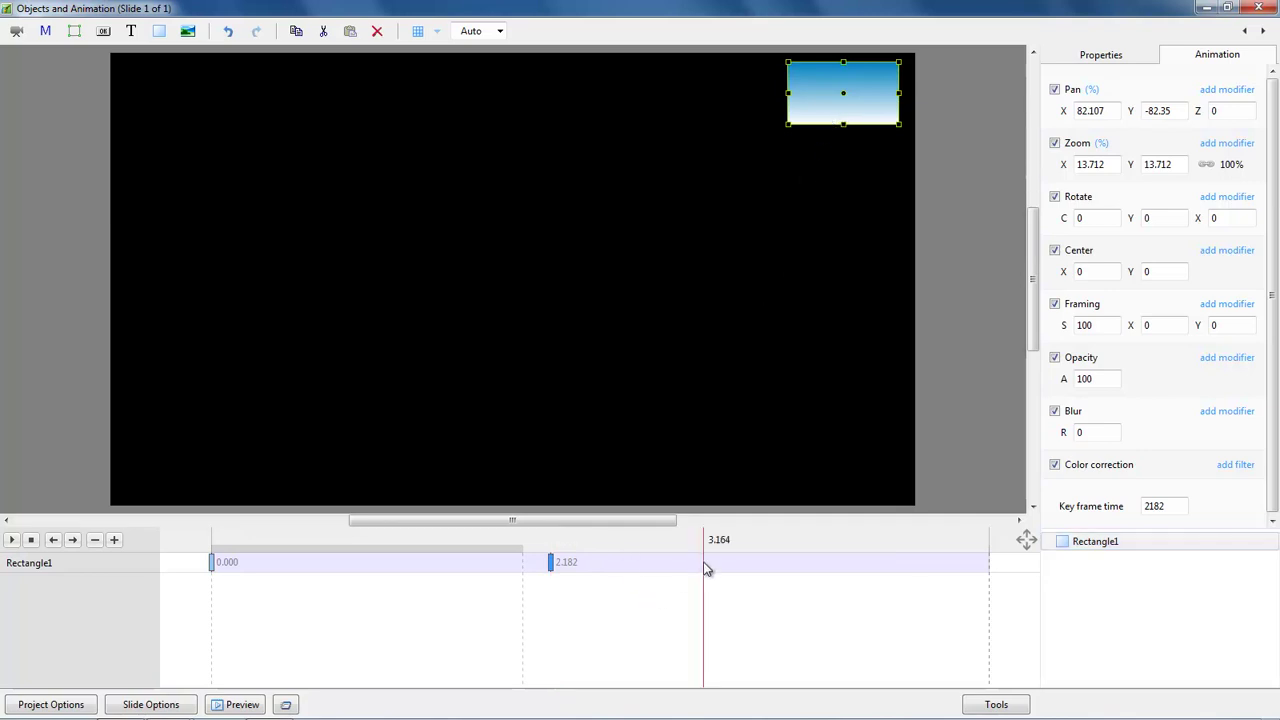
{"action": "double_click", "coordinate": [699, 574]}
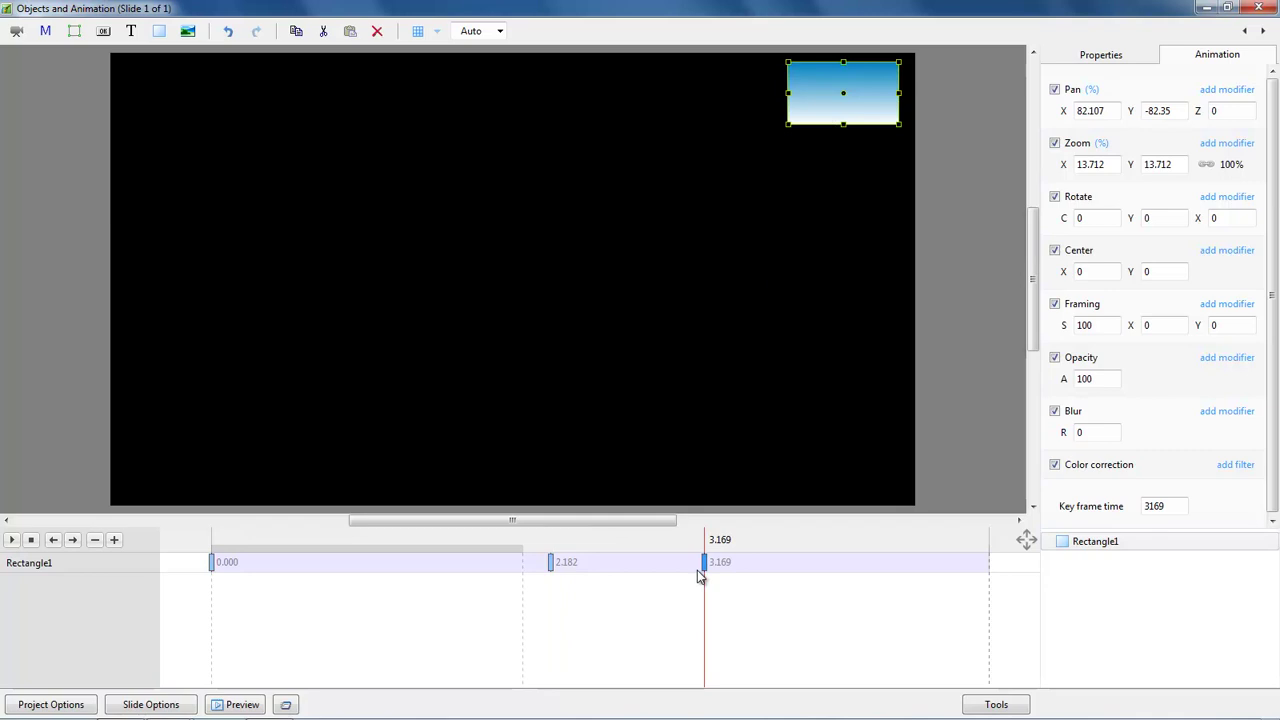
{"action": "left_click_drag", "start_coordinate": [846, 93], "coordinate": [849, 454]}
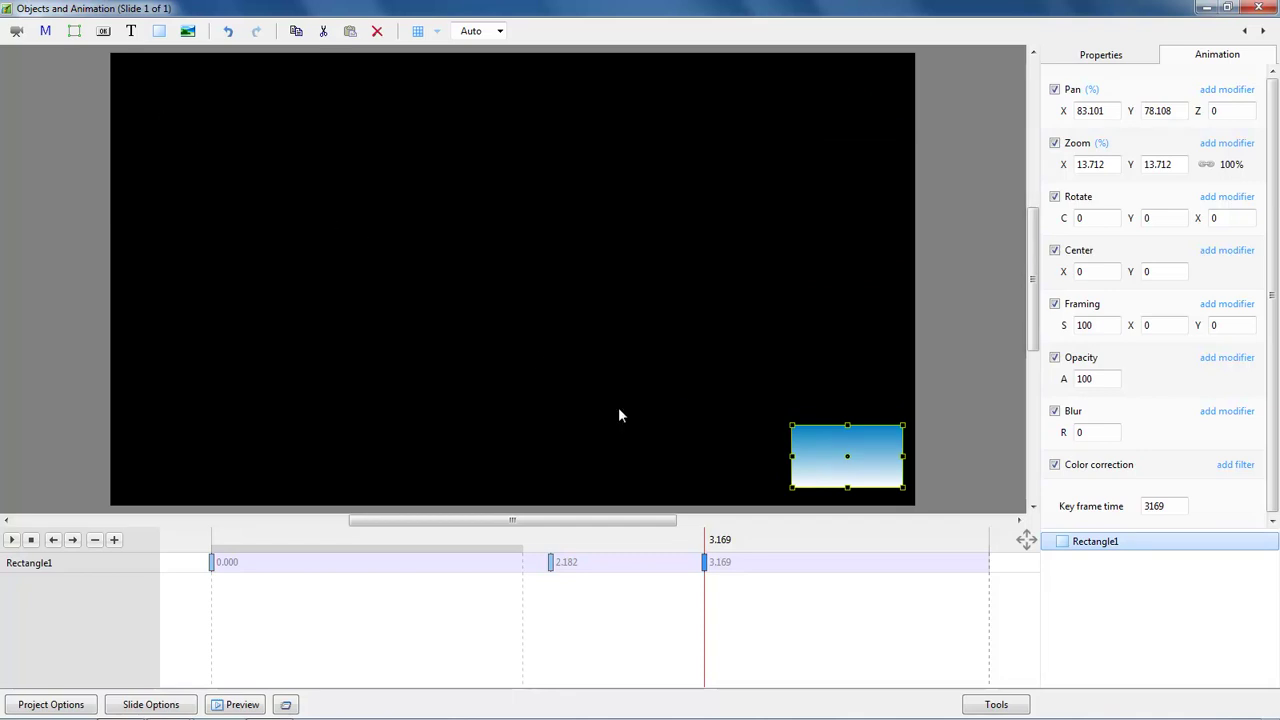
- Add a key frame at 4.353 seconds and move Rectangle1 to the slide's lower-left corner, about X -82.9, Y 78.5
{"action": "left_click", "coordinate": [889, 556]}
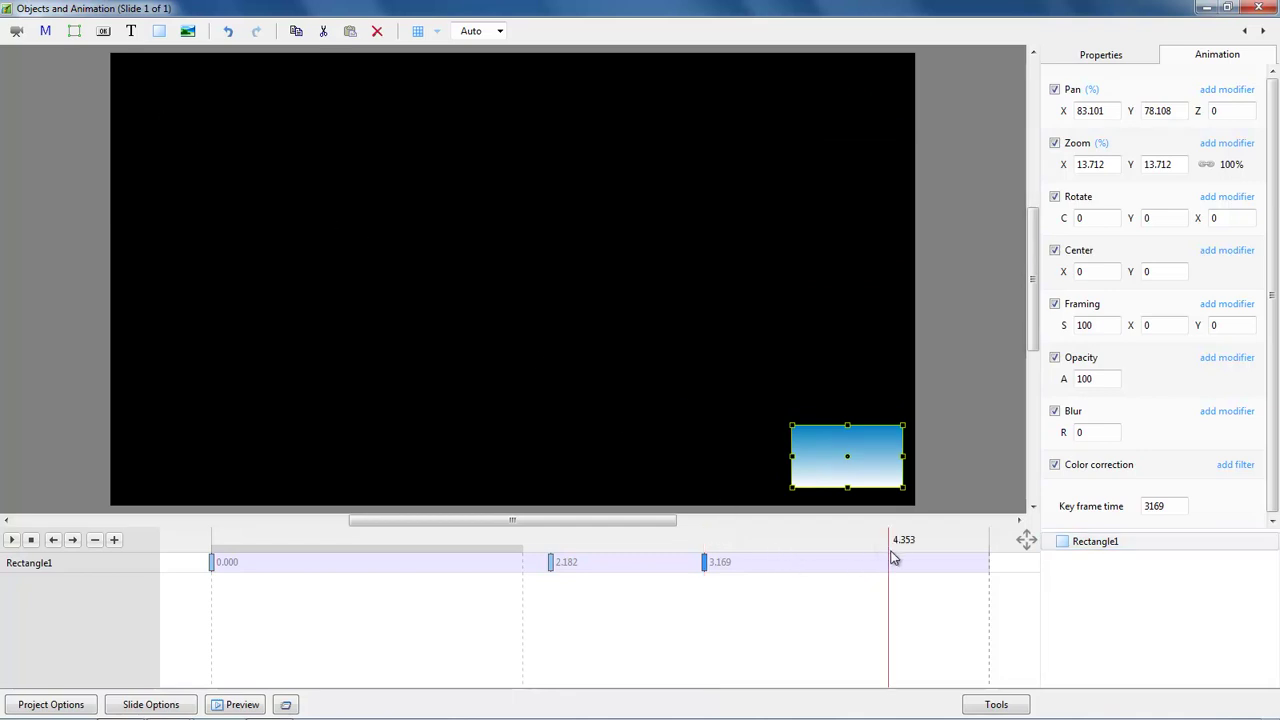
{"action": "double_click", "coordinate": [891, 556]}
{"action": "left_click_drag", "start_coordinate": [846, 460], "coordinate": [177, 460]}
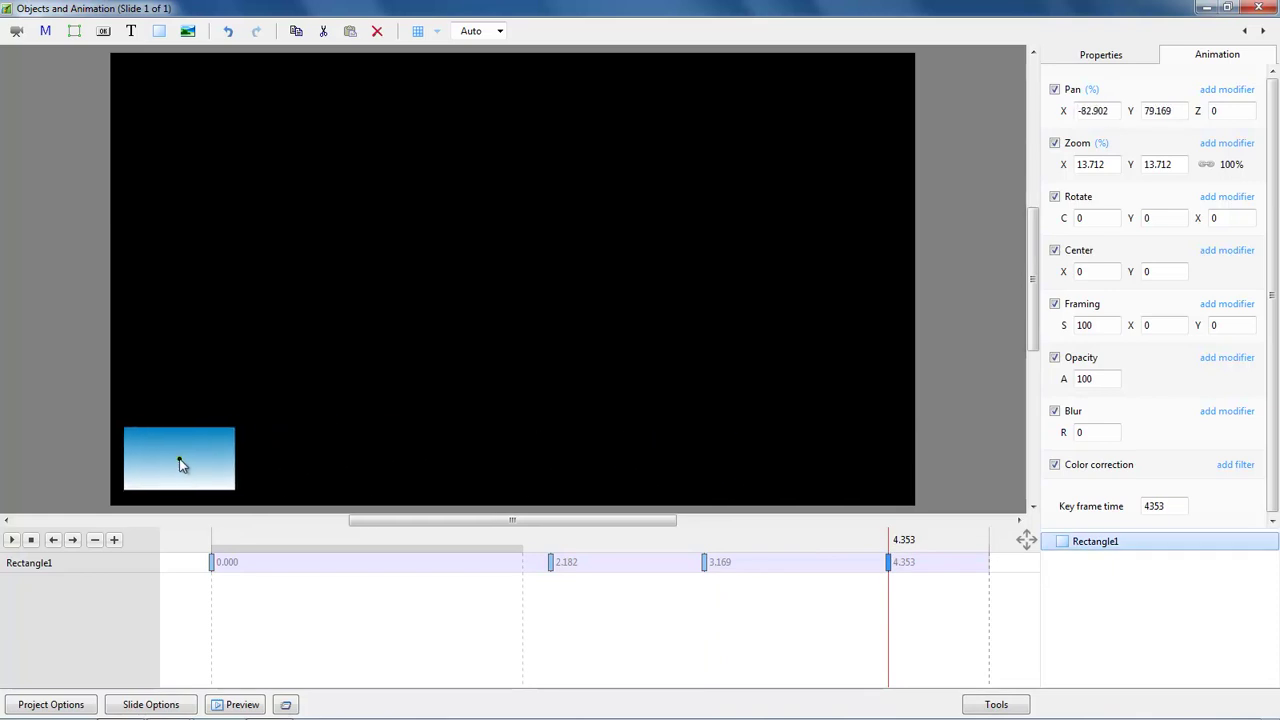
- Add a 5-second key frame with Rectangle1 in the slide's upper-left corner, about X -84.1, Y -80.6, and play the animation from the start
{"action": "left_click", "coordinate": [988, 572]}
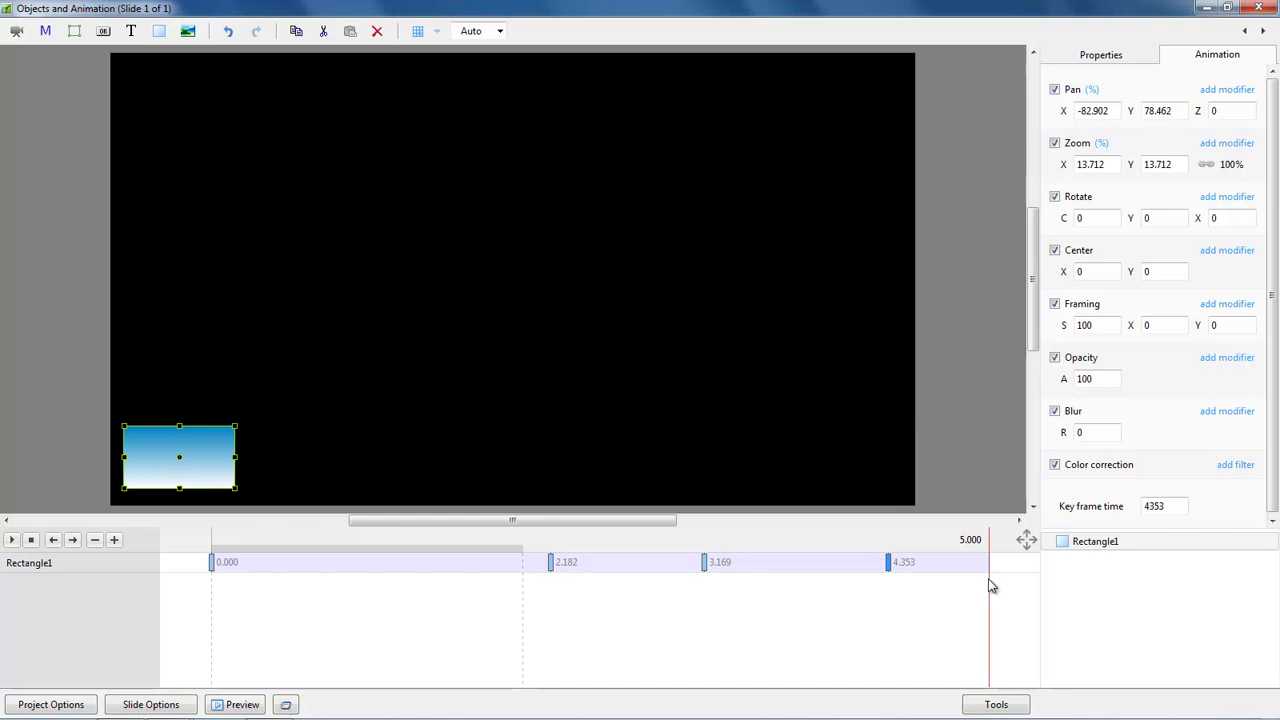
{"action": "double_click", "coordinate": [989, 586]}
{"action": "left_click_drag", "start_coordinate": [177, 457], "coordinate": [171, 97]}
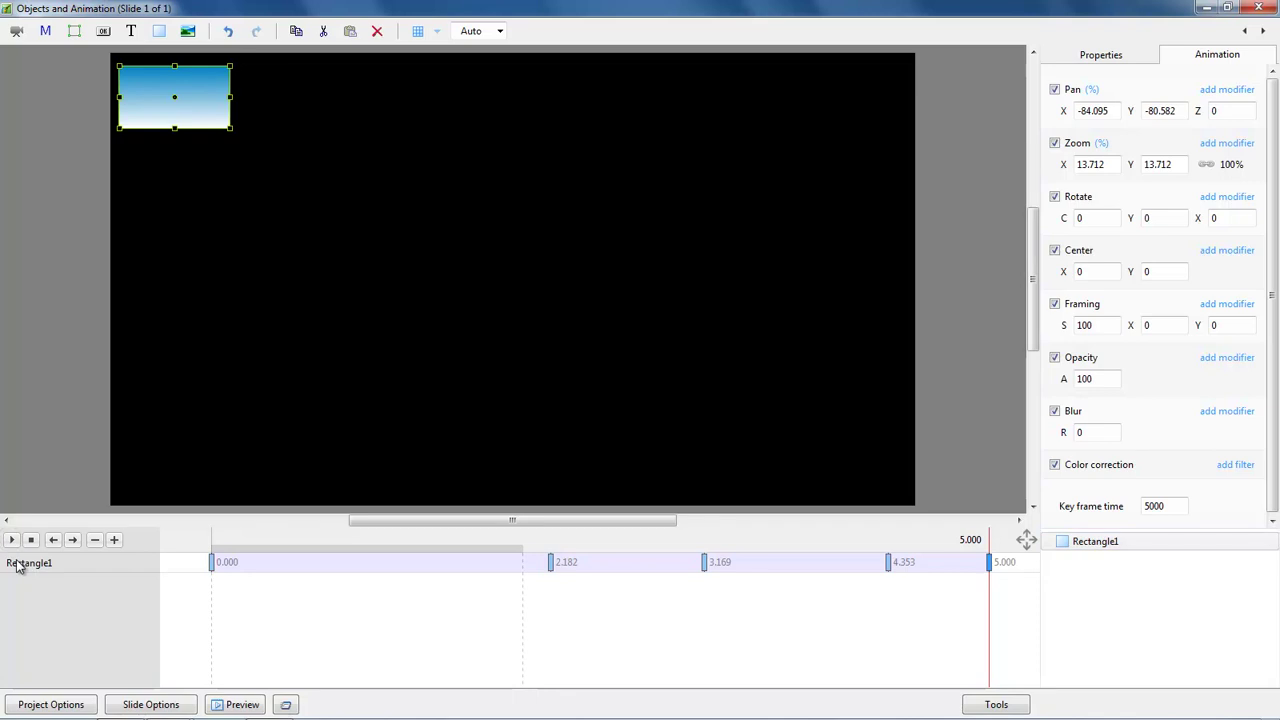
{"action": "left_click", "coordinate": [211, 563]}
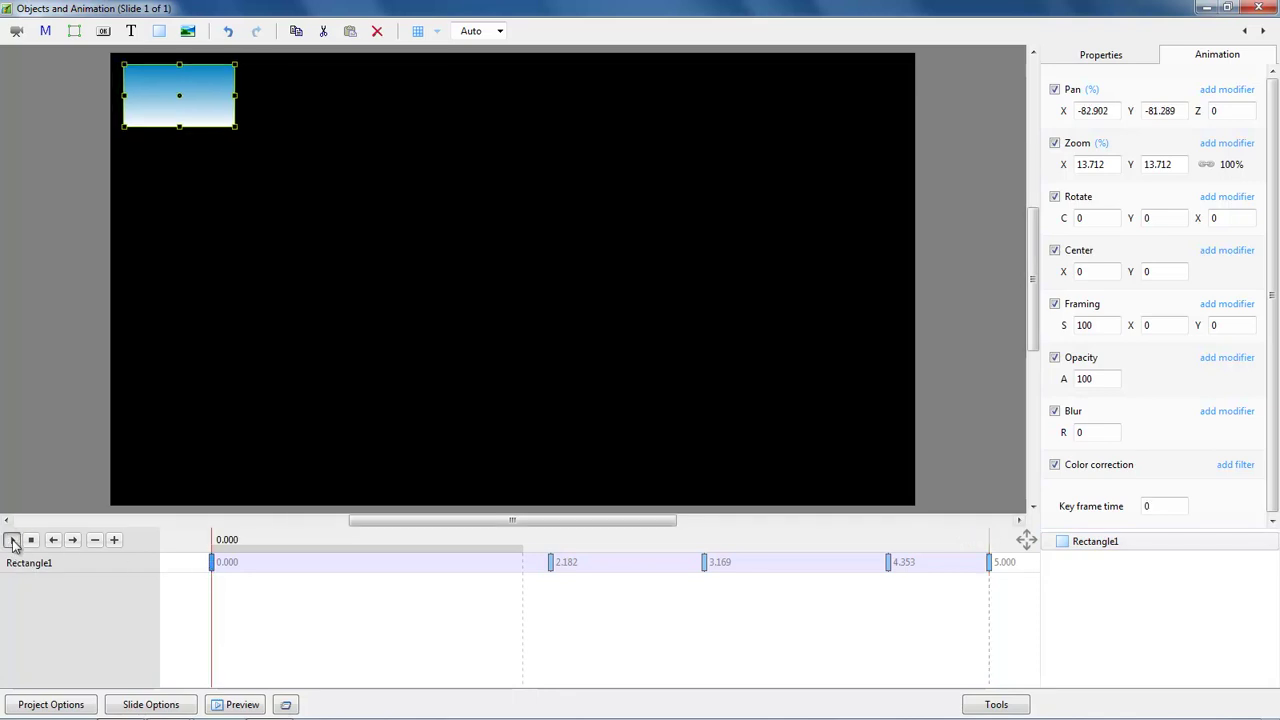
{"action": "left_click", "coordinate": [12, 539]}
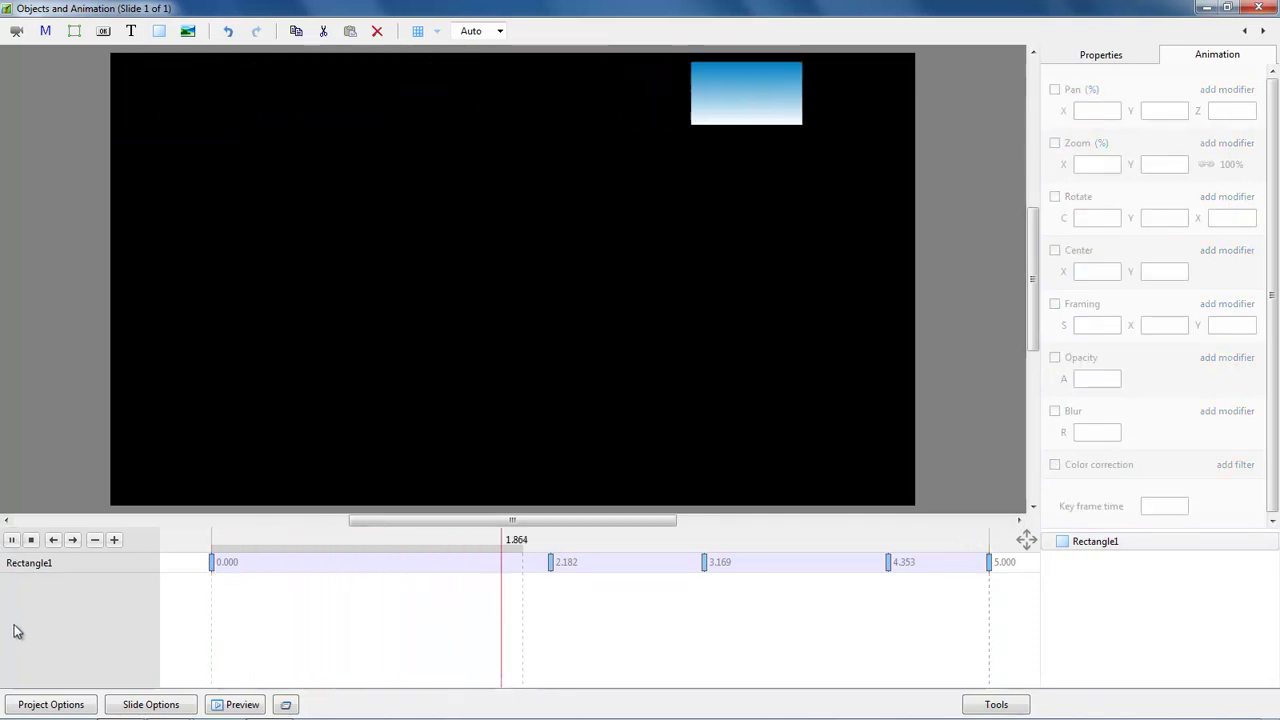